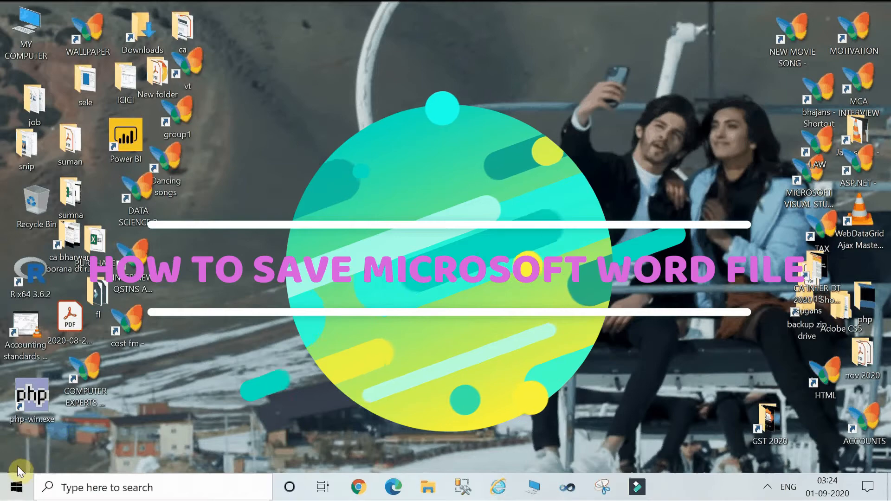
# Step: Search the computer for WORD and launch Microsoft Office Word 2007
pyautogui.click(22, 490)
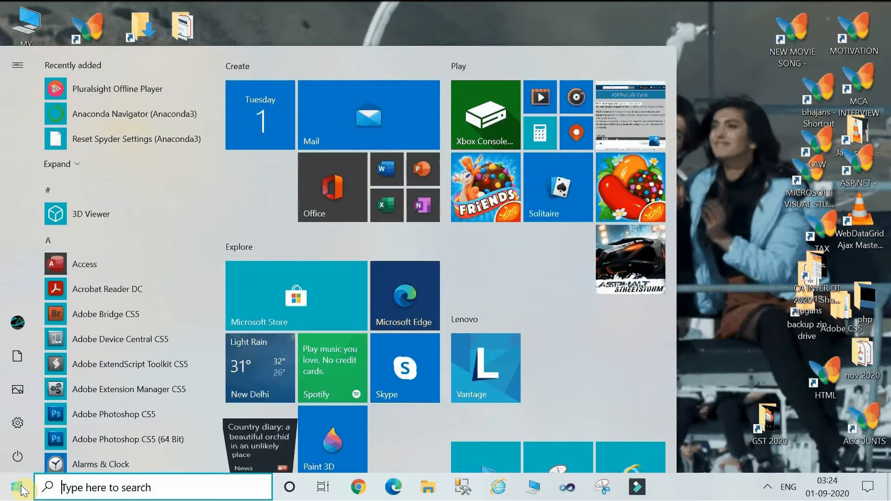
pyautogui.click(108, 487)
pyautogui.write('WORD')
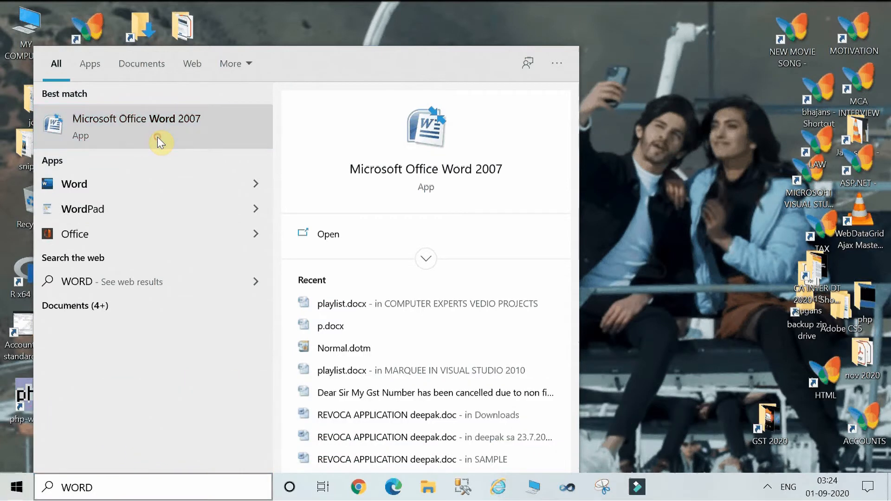
pyautogui.click(157, 138)
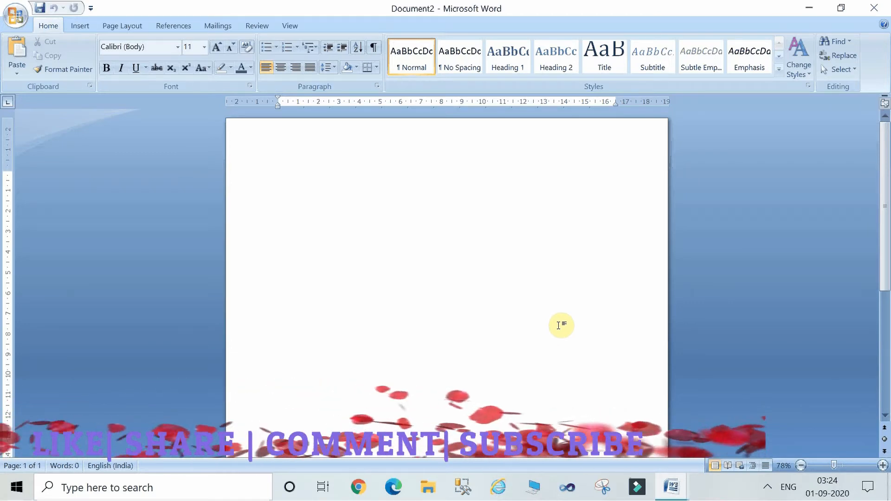
# Step: Enter the sentence "COMPUTER EXPERTS IS BEST CHANNEL TO SEE ALL COMUTER RELATED VIDEOS." in the blank document
pyautogui.write('COMPUTER EXPERTS IS  BEST ')
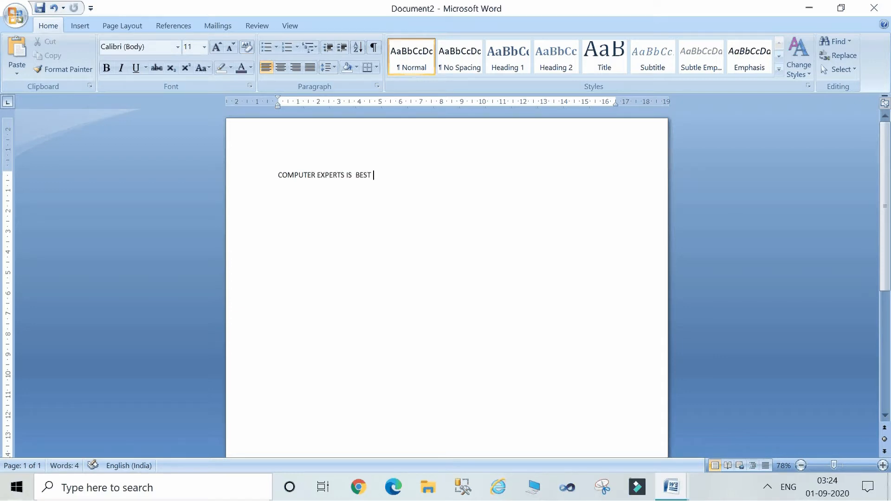
pyautogui.write('CHANNEL TO SEE ALL COMU')
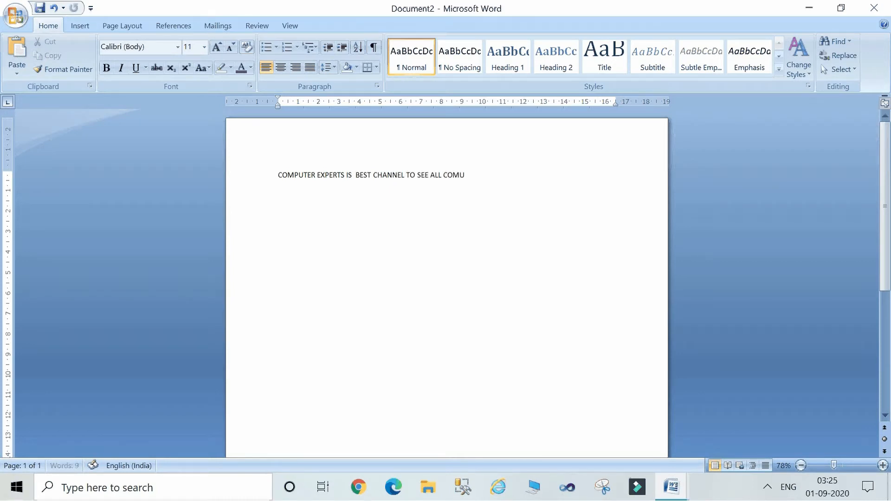
pyautogui.write('TER RELATED')
pyautogui.write('  VIDE')
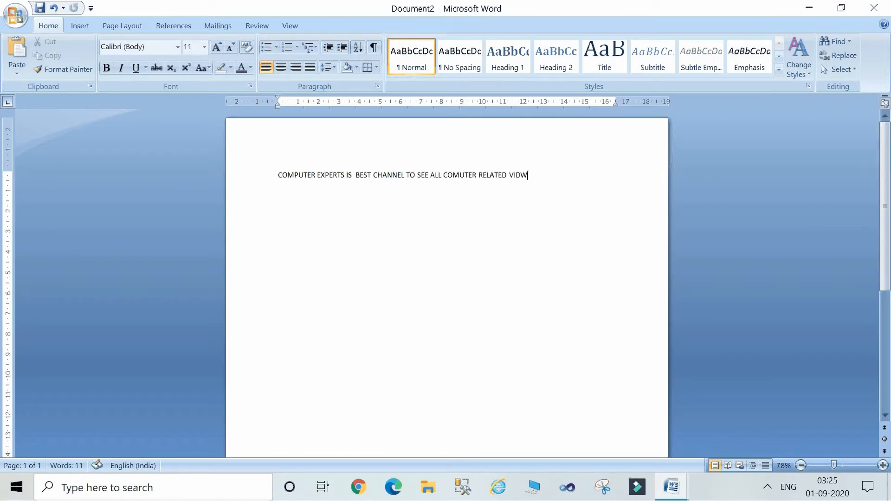
pyautogui.write('OS.')
# Step: Start saving the document under a new name and choose Word Document (*.docx) as the file type
pyautogui.click(24, 16)
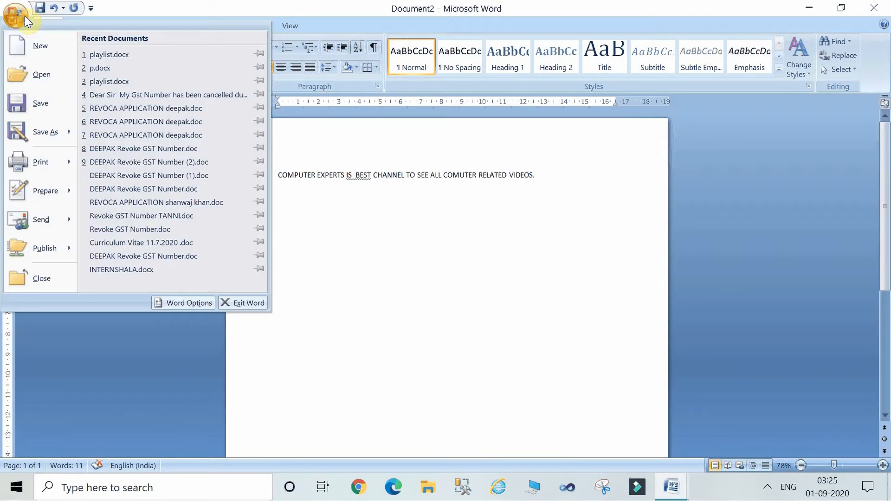
pyautogui.moveTo(51, 132)
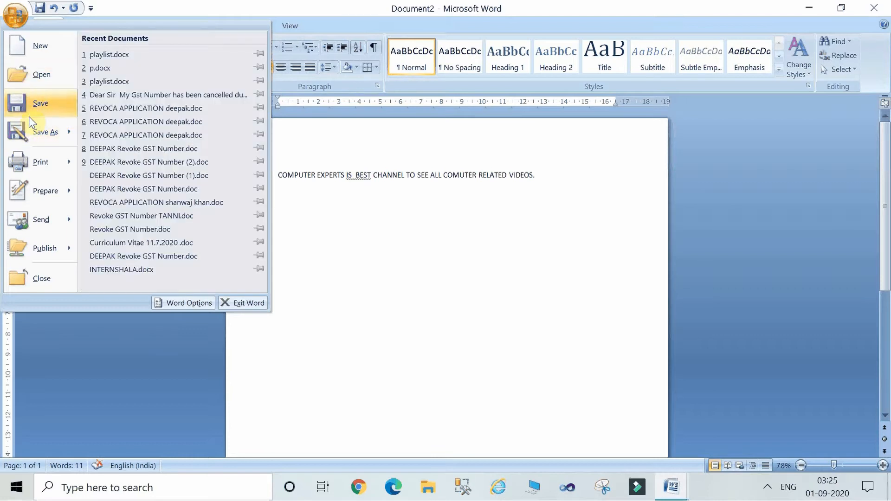
pyautogui.click(38, 130)
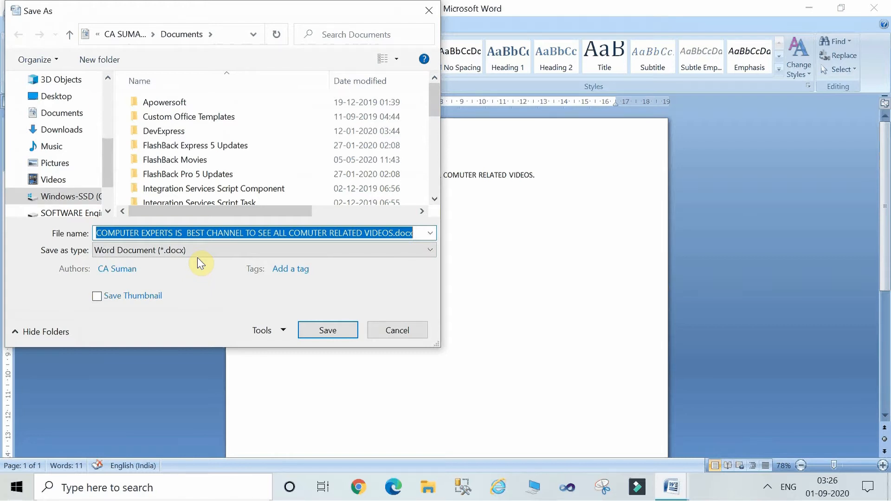
pyautogui.click(418, 249)
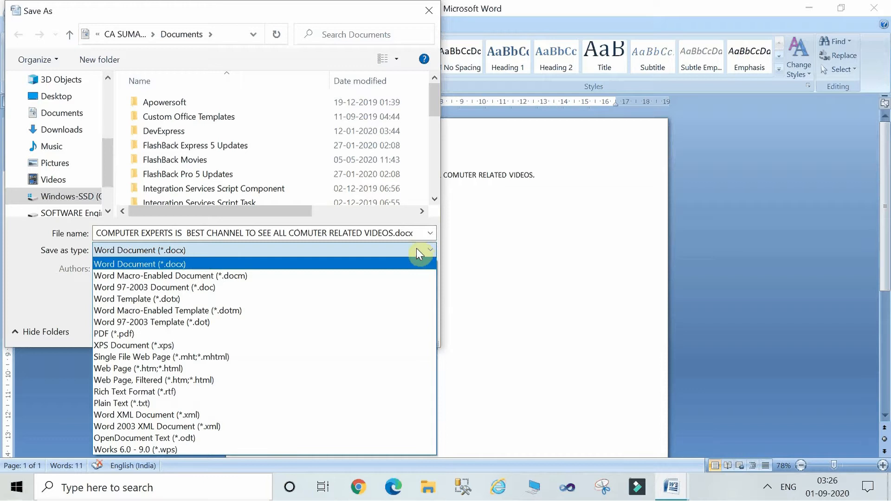
pyautogui.click(376, 265)
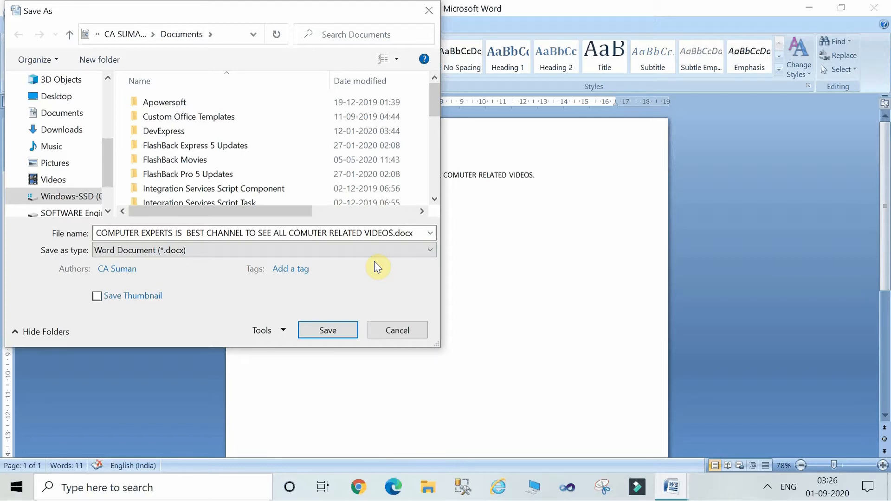
# Step: Shorten the file name to "COMPUTER EXPERTS .docx" and save the document in the Documents folder
pyautogui.click(393, 232)
pyautogui.click(392, 232)
pyautogui.press('BackSpace')
pyautogui.press('BackSpace')
pyautogui.press('BackSpace')
pyautogui.press('BackSpace')
pyautogui.press('BackSpace')
pyautogui.press('BackSpace')
pyautogui.press('BackSpace')
pyautogui.press('BackSpace')
pyautogui.press('BackSpace')
pyautogui.press('BackSpace')
pyautogui.press('BackSpace')
pyautogui.press('BackSpace')
pyautogui.press('BackSpace')
pyautogui.press('BackSpace')
pyautogui.press('BackSpace')
pyautogui.press('BackSpace')
pyautogui.press('BackSpace')
pyautogui.press('BackSpace')
pyautogui.press('BackSpace')
pyautogui.press('BackSpace')
pyautogui.press('BackSpace')
pyautogui.press('BackSpace')
pyautogui.press('BackSpace')
pyautogui.press('BackSpace')
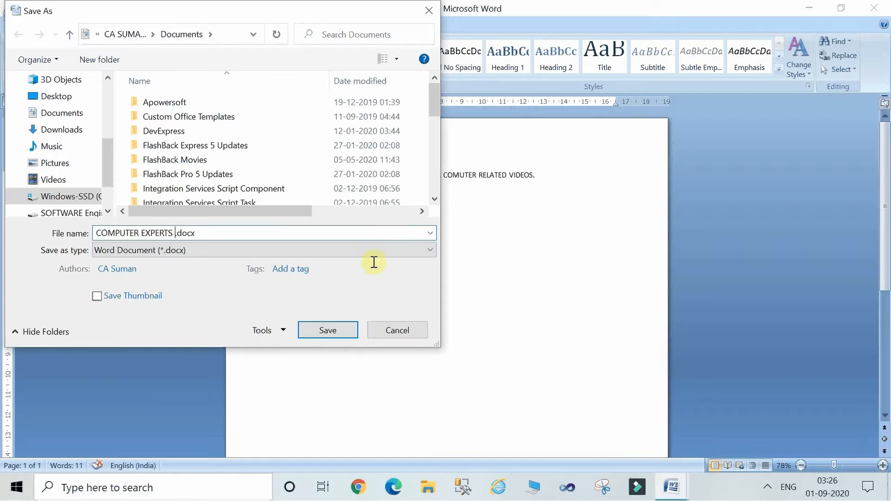
pyautogui.click(343, 330)
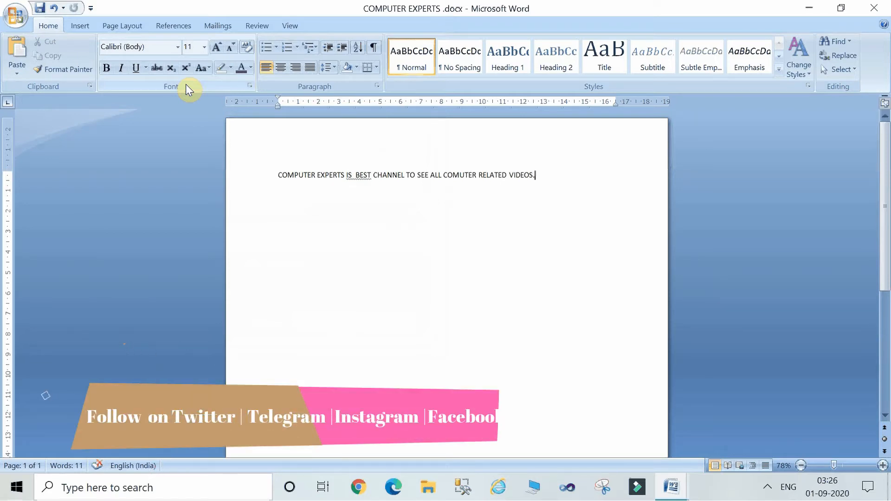
# Step: Save a copy of the document to the Desktop under the name "COMPUTER EXPERTS1 .docx"
pyautogui.click(19, 23)
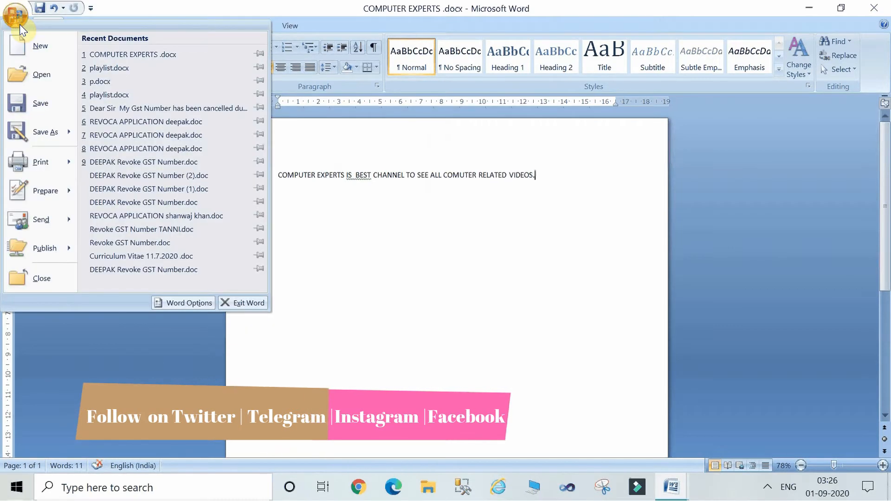
pyautogui.click(39, 134)
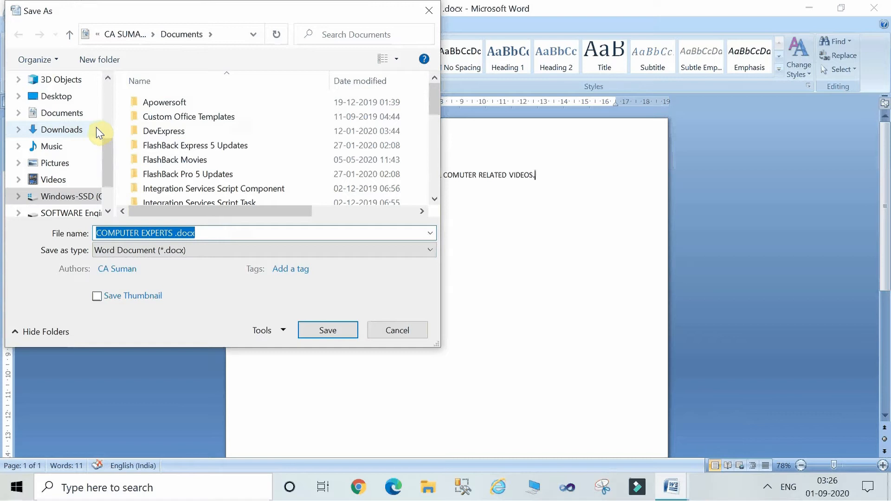
pyautogui.click(58, 99)
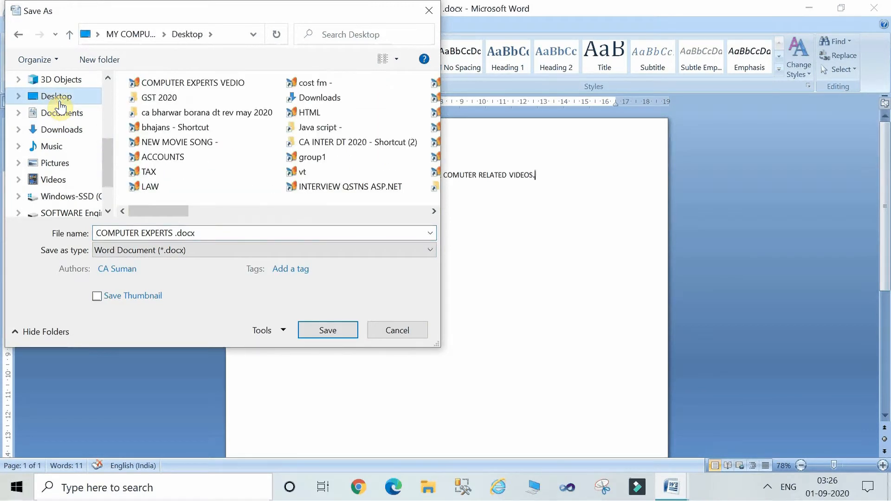
pyautogui.click(173, 231)
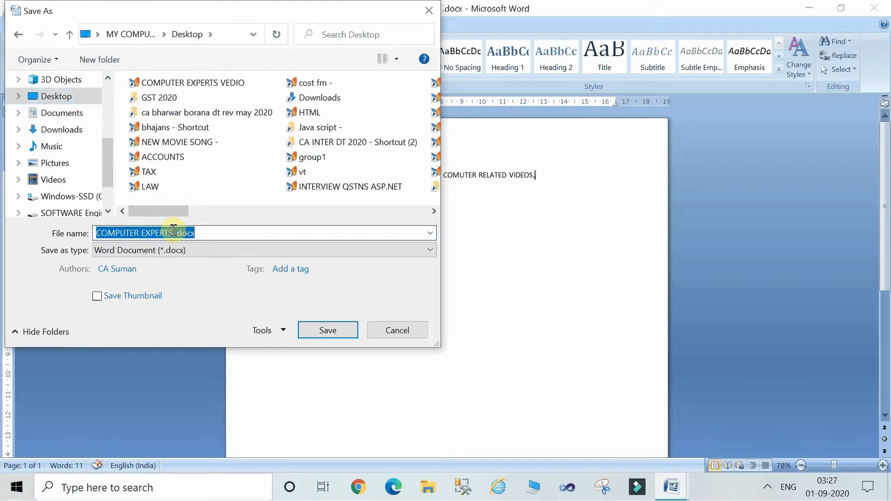
pyautogui.click(173, 230)
pyautogui.write('1')
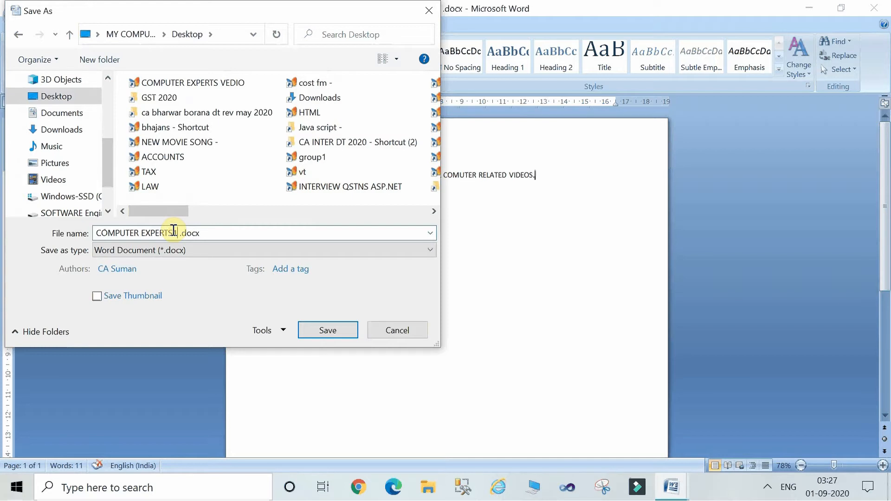
pyautogui.click(325, 330)
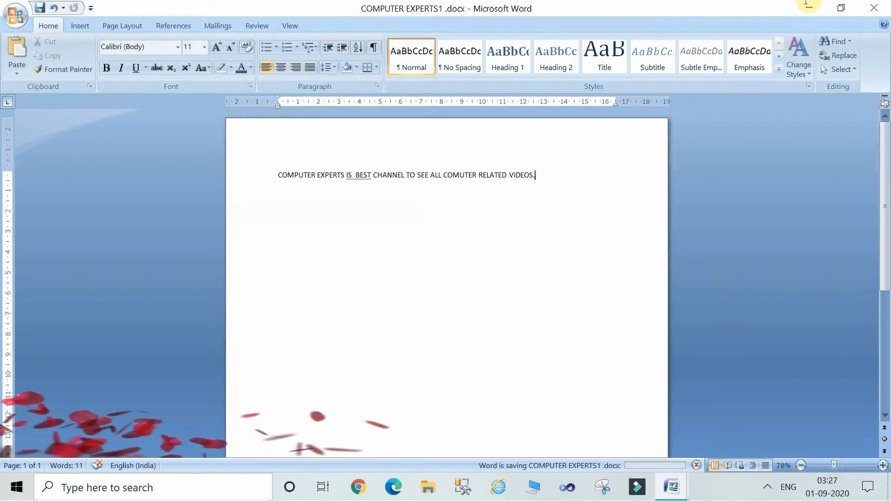
# Step: Close Word, try to reopen the COMPUTER EXPERTS1 file from the desktop, and dismiss the warning
pyautogui.click(877, 14)
pyautogui.click(877, 13)
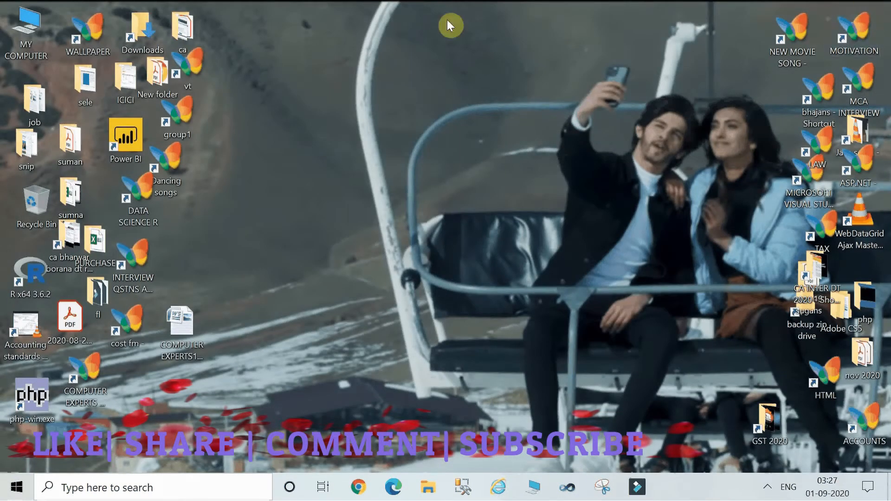
pyautogui.doubleClick(178, 338)
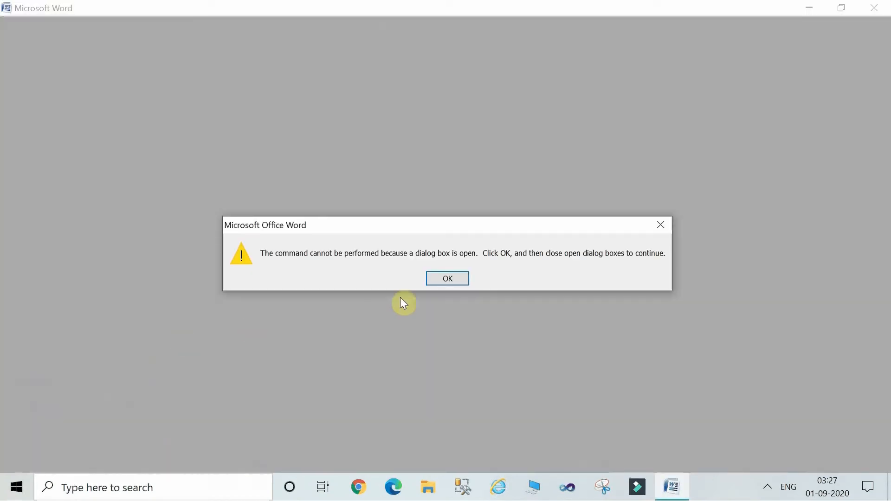
pyautogui.click(449, 278)
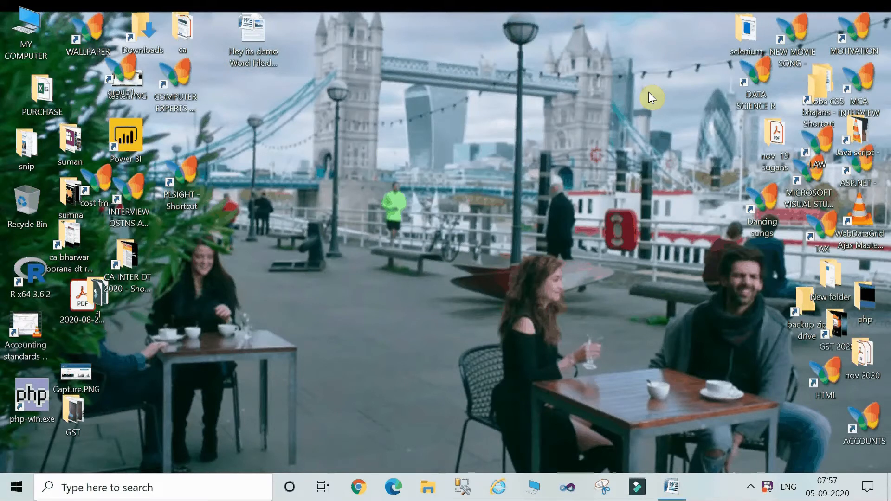
# Step: Open "Hey its demo Word File" from the desktop and copy its first list item onto the blank line below the paste item
pyautogui.doubleClick(255, 26)
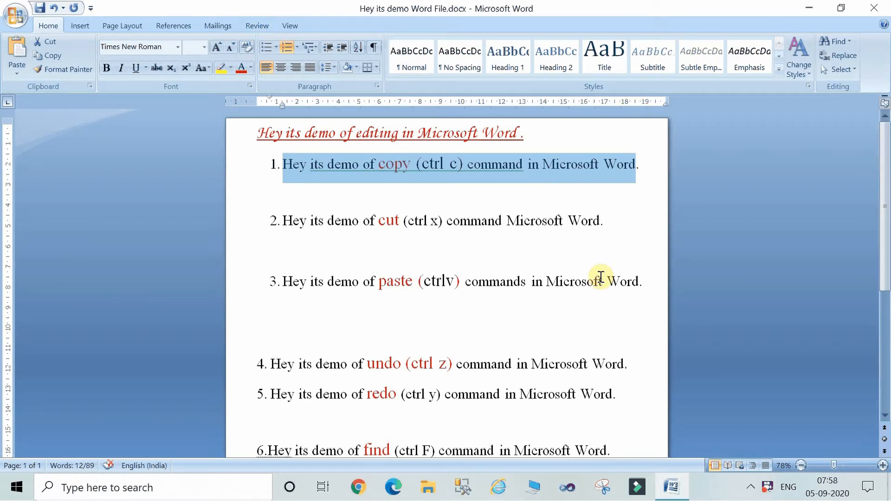
pyautogui.click(371, 199)
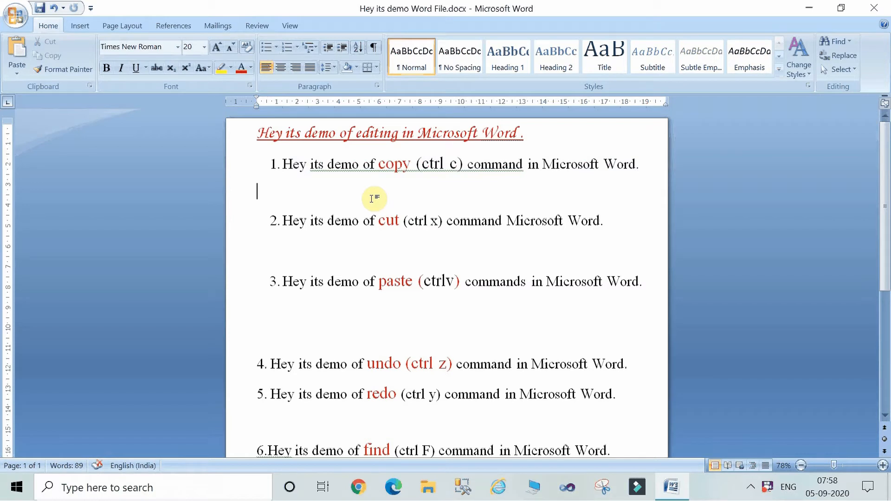
pyautogui.tripleClick(297, 166)
pyautogui.hotkey('ctrl', 'c')
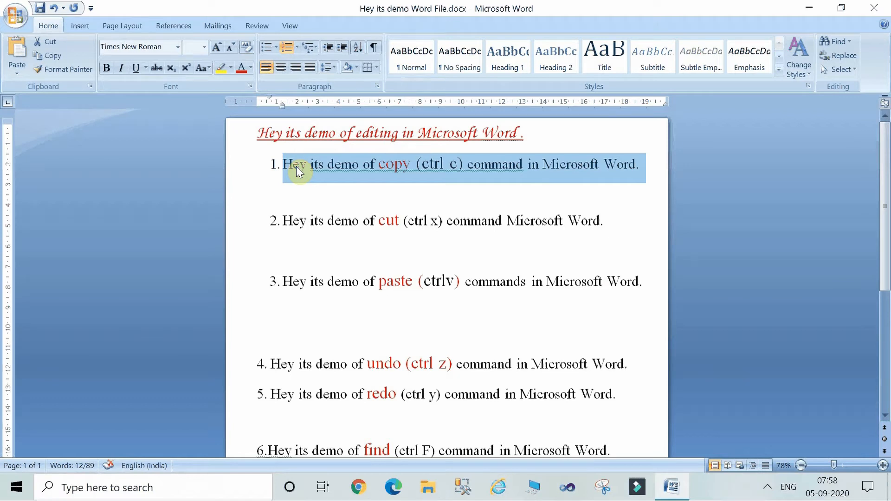
pyautogui.click(324, 299)
pyautogui.click(304, 321)
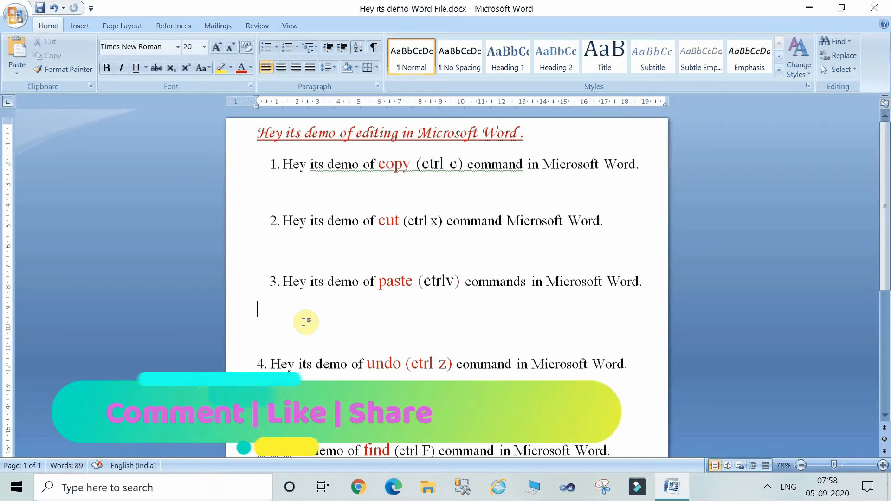
pyautogui.hotkey('ctrl', 'v')
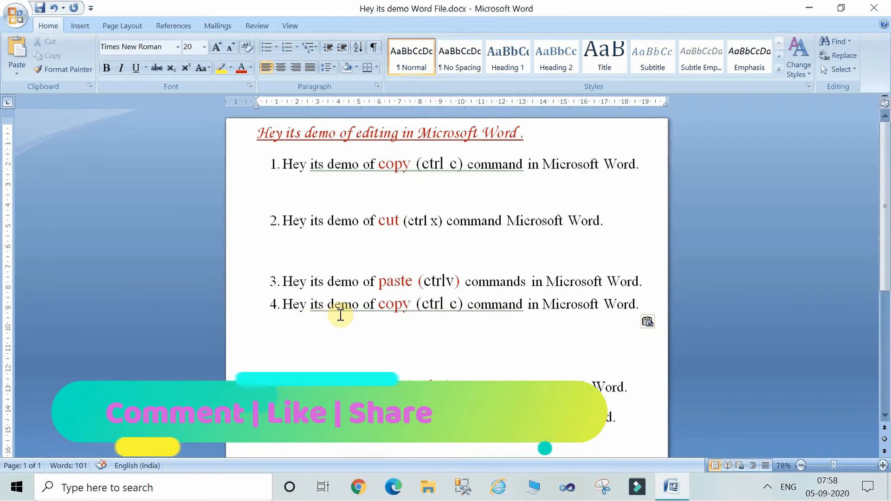
# Step: Paste three more copies of the copy-command line directly below the copy already pasted
pyautogui.tripleClick(381, 172)
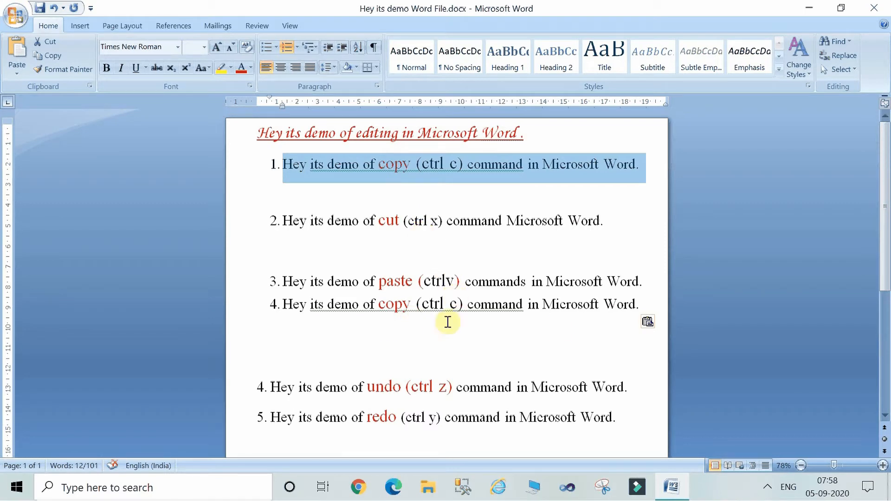
pyautogui.click(646, 305)
pyautogui.press('Return')
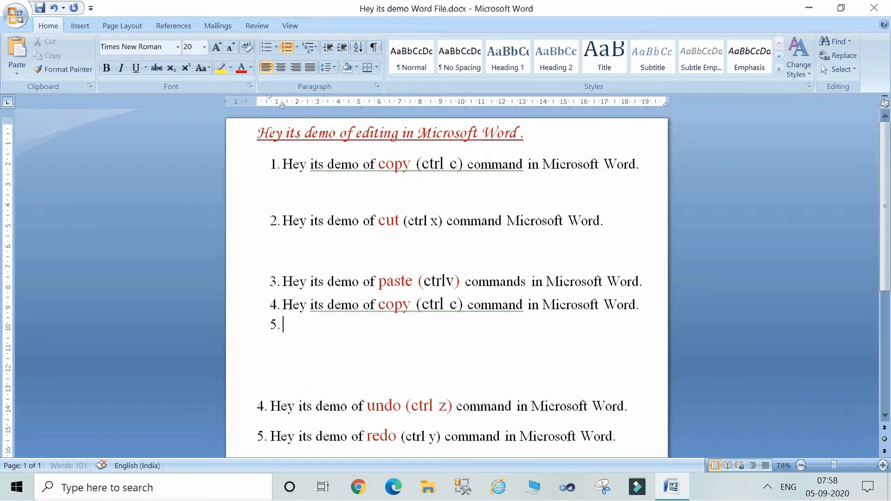
pyautogui.press('BackSpace')
pyautogui.hotkey('ctrl', 'v')
pyautogui.hotkey('ctrl', 'v')
pyautogui.hotkey('ctrl', 'v')
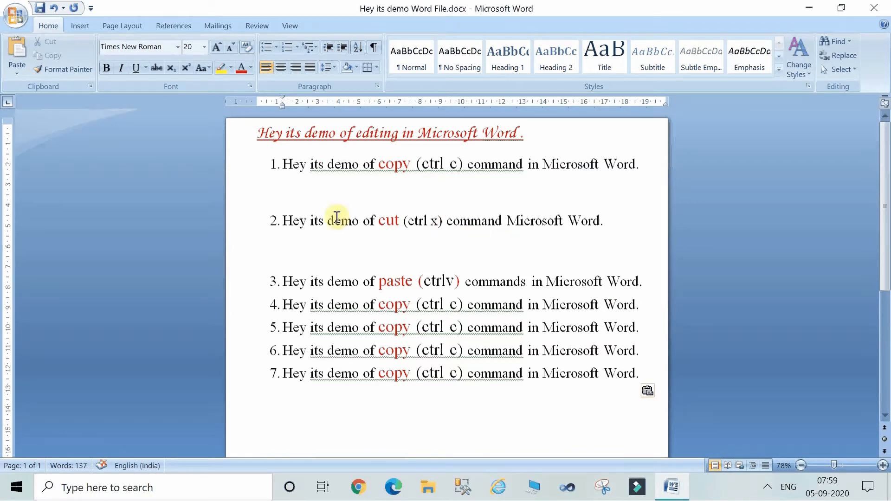
# Step: Move the cut-command list item to the line below the last pasted copy using cut and paste
pyautogui.click(278, 216)
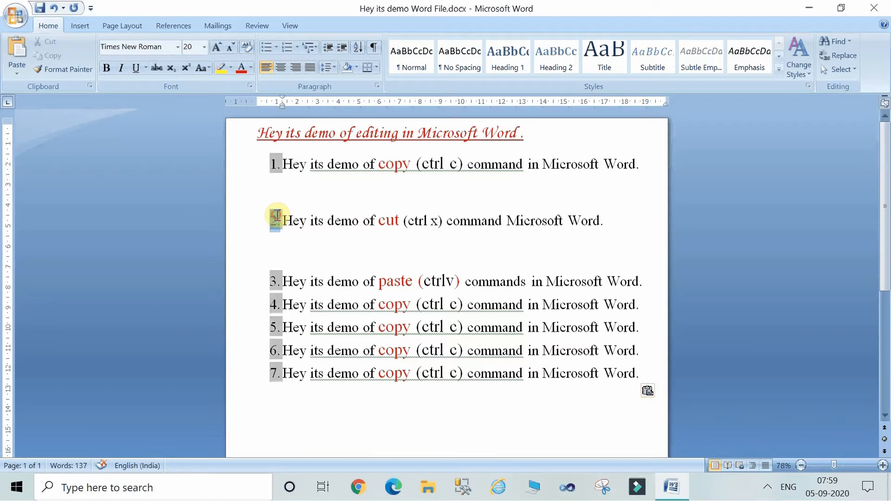
pyautogui.tripleClick(313, 219)
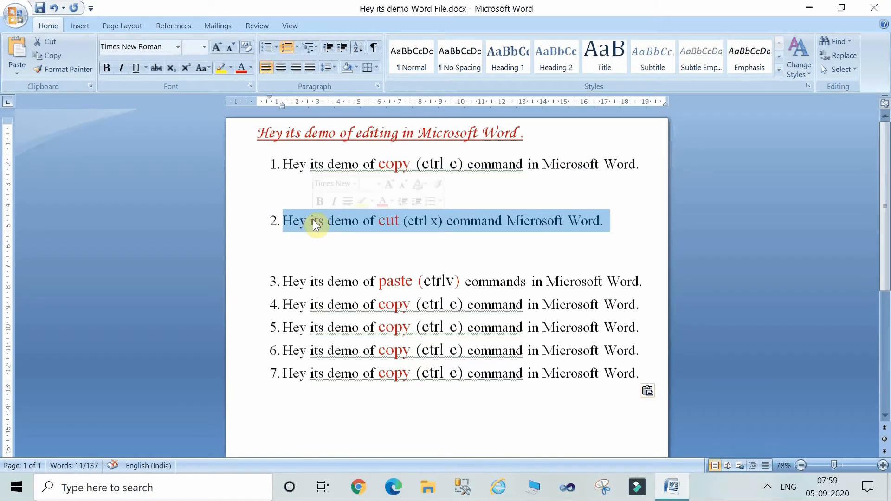
pyautogui.hotkey('ctrl', 'x')
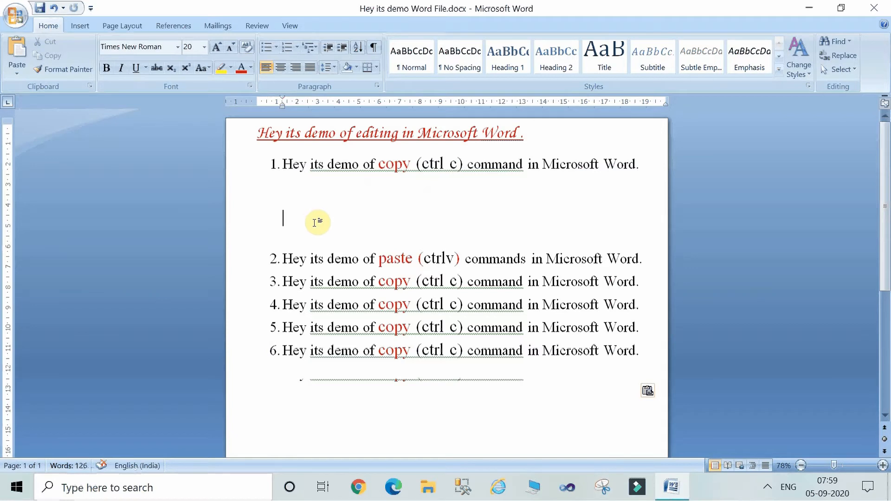
pyautogui.click(330, 384)
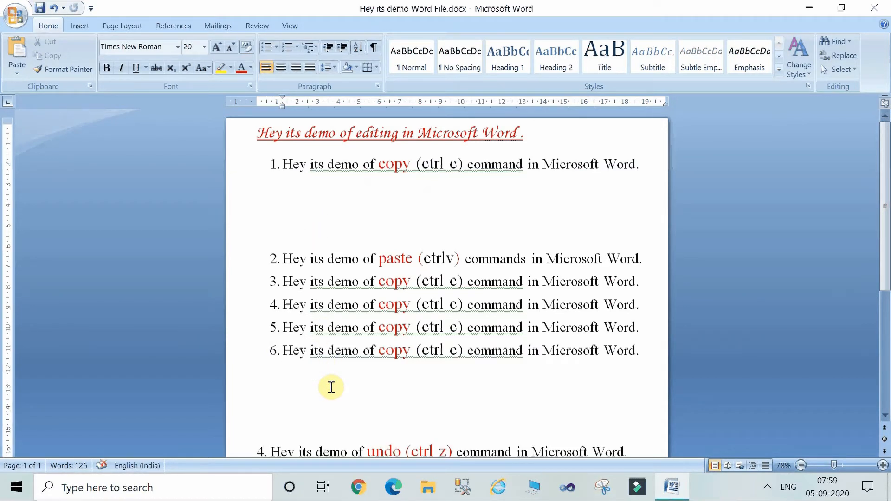
pyautogui.hotkey('ctrl', 'v')
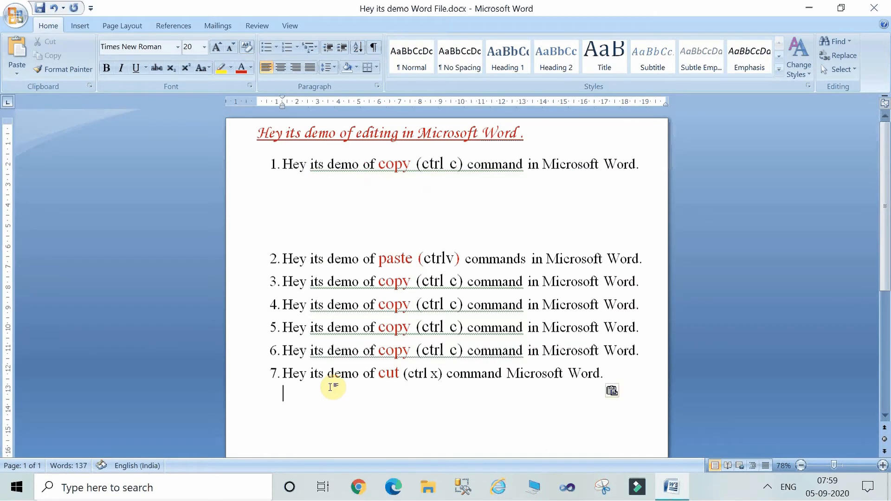
# Step: Paste the cut-command line twice at the end of the last list item
pyautogui.click(637, 372)
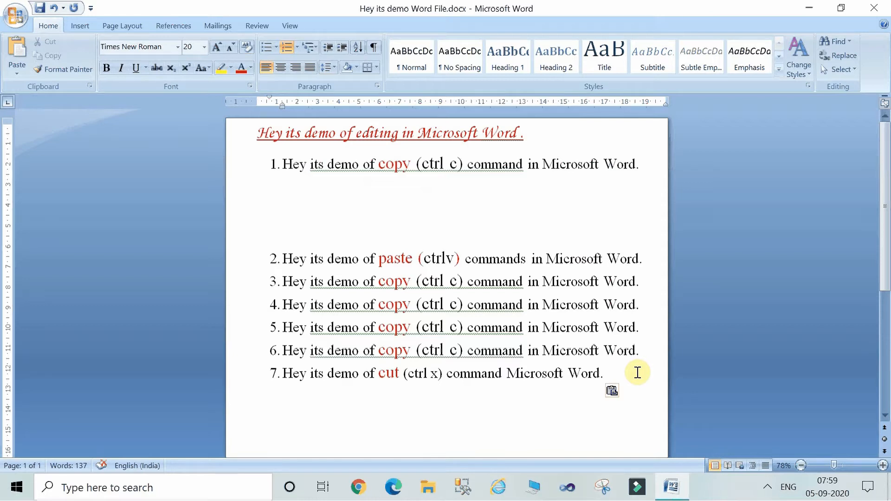
pyautogui.hotkey('ctrl', 'v')
pyautogui.hotkey('ctrl', 'v')
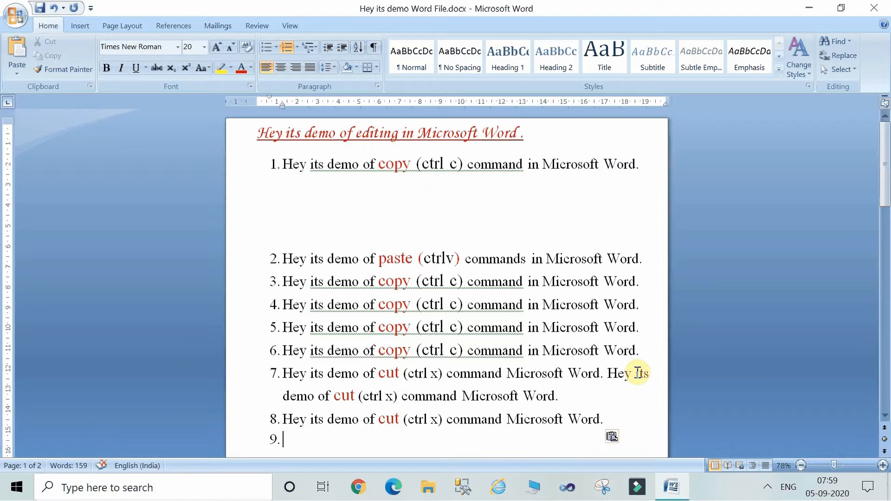
# Step: Remove the empty list number below the last pasted cut-command line
pyautogui.click(884, 417)
pyautogui.click(884, 418)
pyautogui.click(884, 418)
pyautogui.click(884, 417)
pyautogui.click(884, 418)
pyautogui.click(884, 418)
pyautogui.click(884, 418)
pyautogui.click(884, 418)
pyautogui.click(884, 418)
pyautogui.click(884, 418)
pyautogui.click(884, 417)
pyautogui.click(884, 418)
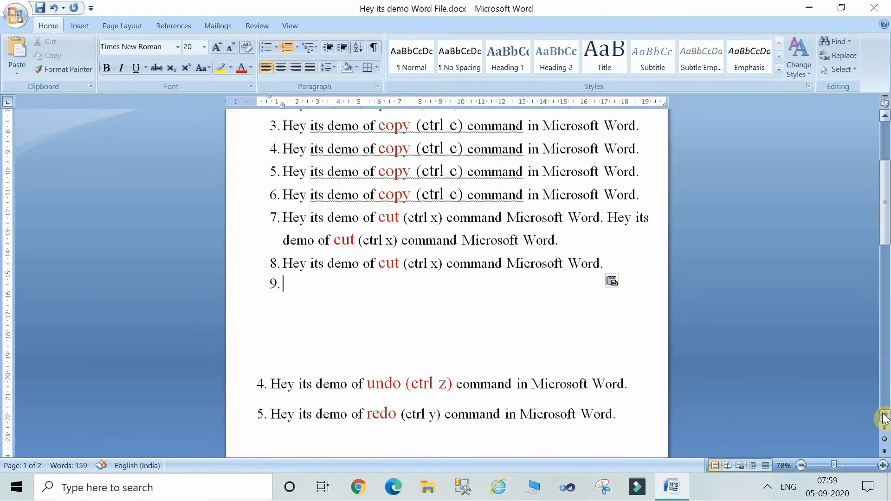
pyautogui.press('BackSpace')
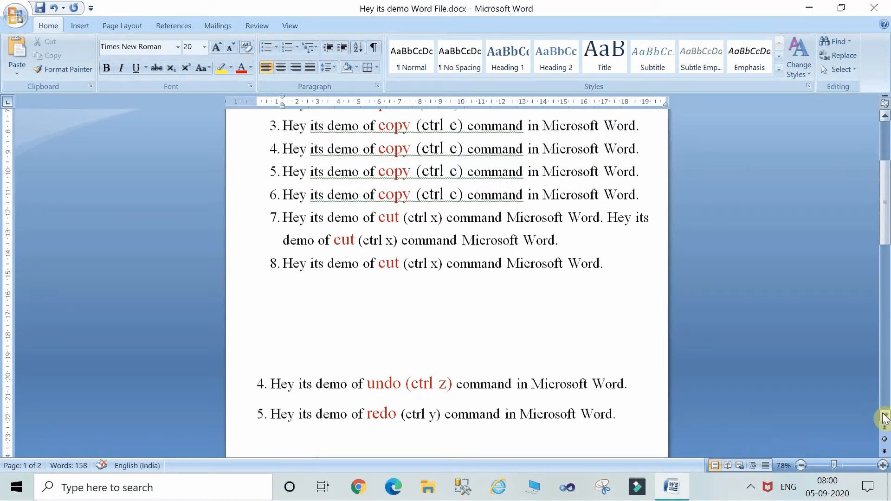
# Step: Undo the list number removal and step back through all the pastes of the cut-command line
pyautogui.hotkey('ctrl', 'z')
pyautogui.hotkey('ctrl', 'y')
pyautogui.hotkey('ctrl', 'z')
pyautogui.hotkey('ctrl', 'z')
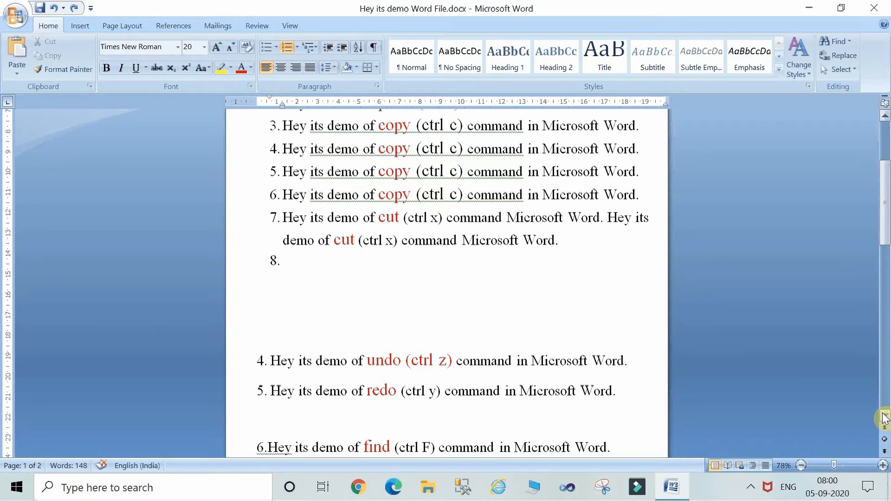
pyautogui.hotkey('ctrl', 'z')
pyautogui.hotkey('ctrl', 'z')
pyautogui.hotkey('ctrl', 'z')
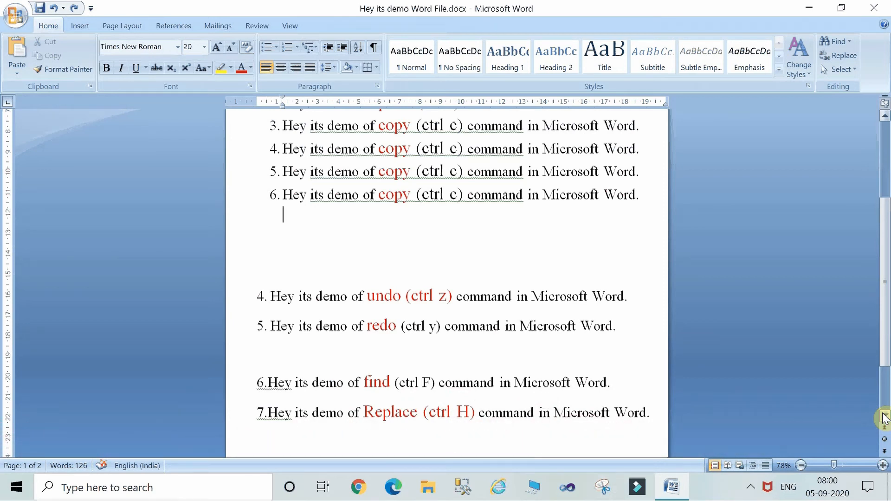
# Step: Redo the undone pastes of the cut-command line and the removal of the empty list number
pyautogui.hotkey('ctrl', 'v')
pyautogui.hotkey('ctrl', 'v')
pyautogui.hotkey('ctrl', 'v')
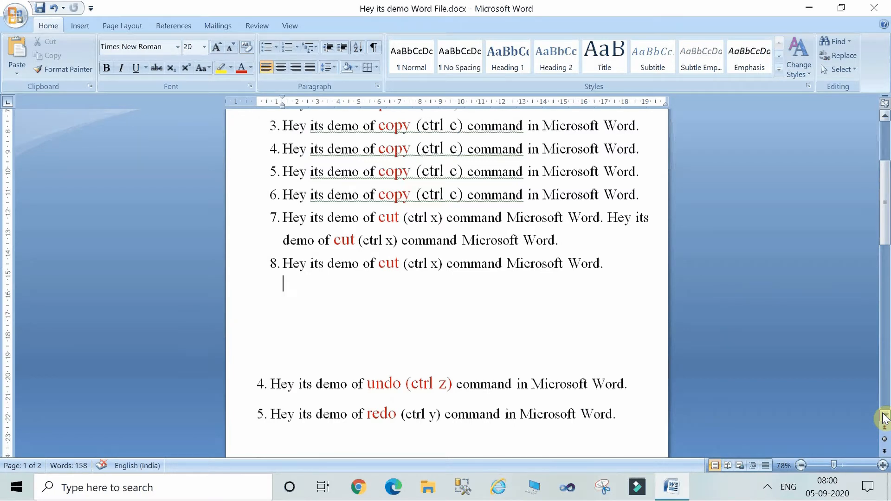
# Step: Delete the blank lines between the last cut-command item and the undo-command item
pyautogui.press('Delete')
pyautogui.press('Delete')
pyautogui.press('Delete')
pyautogui.press('Delete')
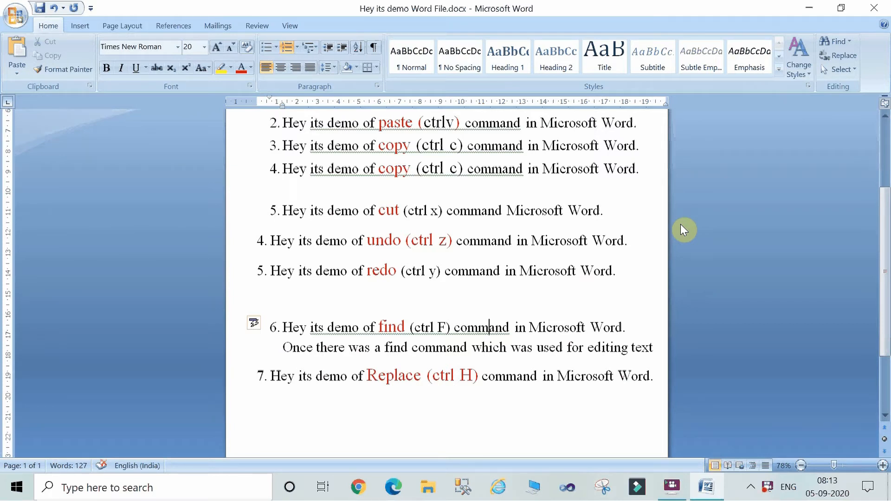
# Step: Replace every occurrence of "command" with "option" throughout the document
pyautogui.hotkey('ctrl', 'f')
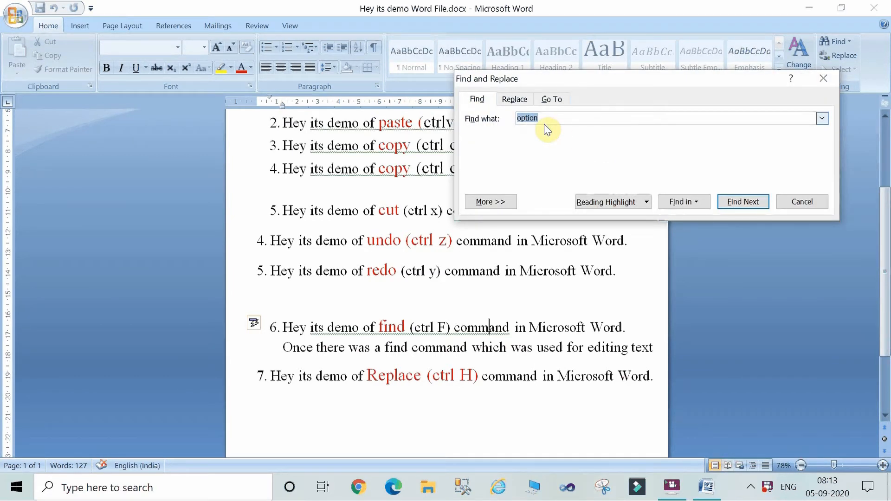
pyautogui.write('command')
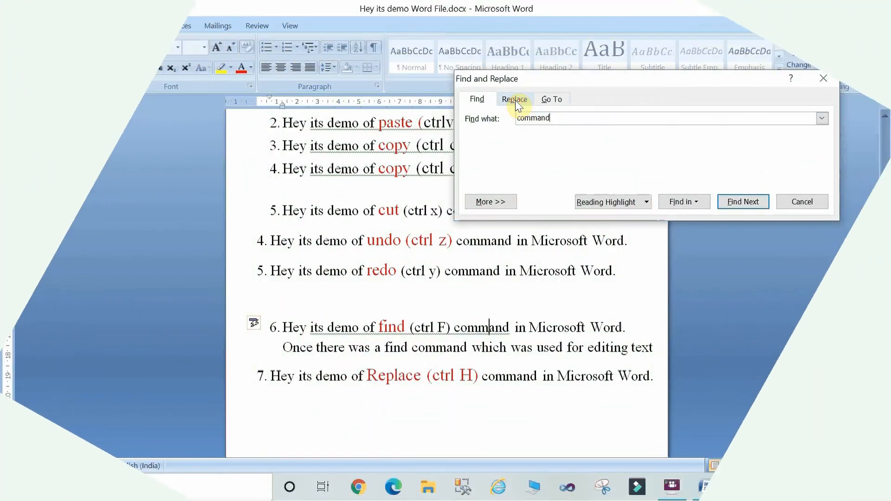
pyautogui.click(515, 99)
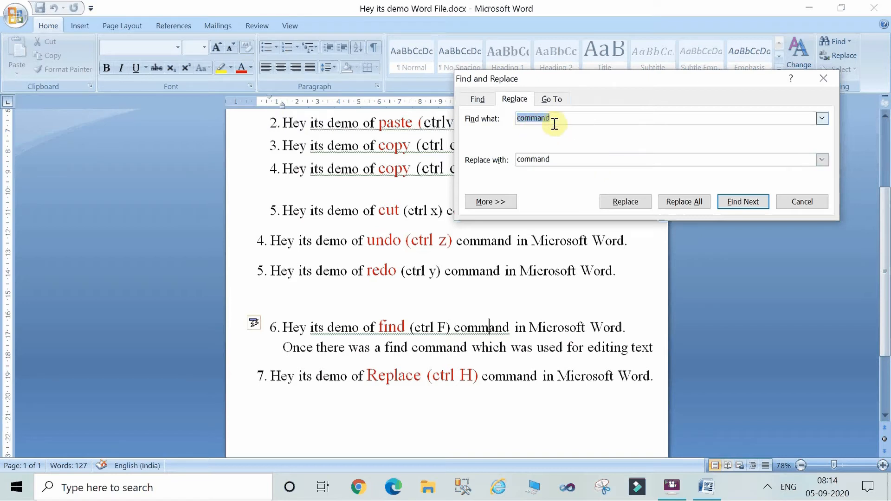
pyautogui.doubleClick(532, 158)
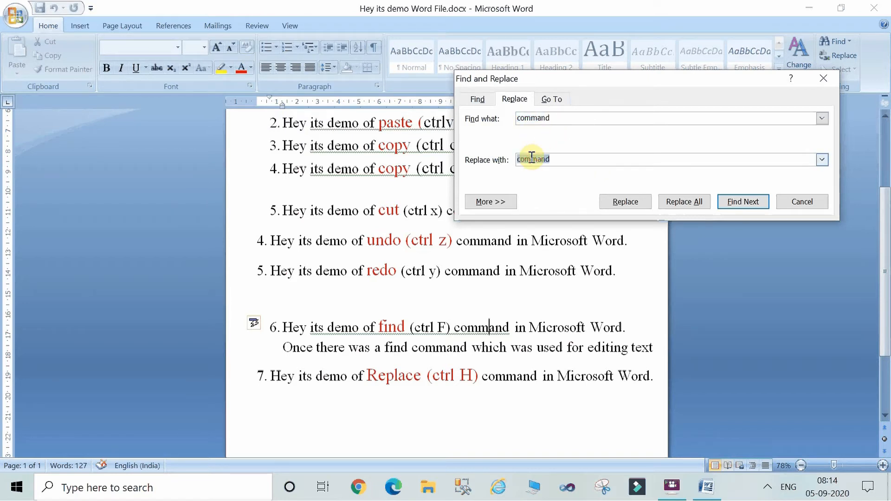
pyautogui.write('option')
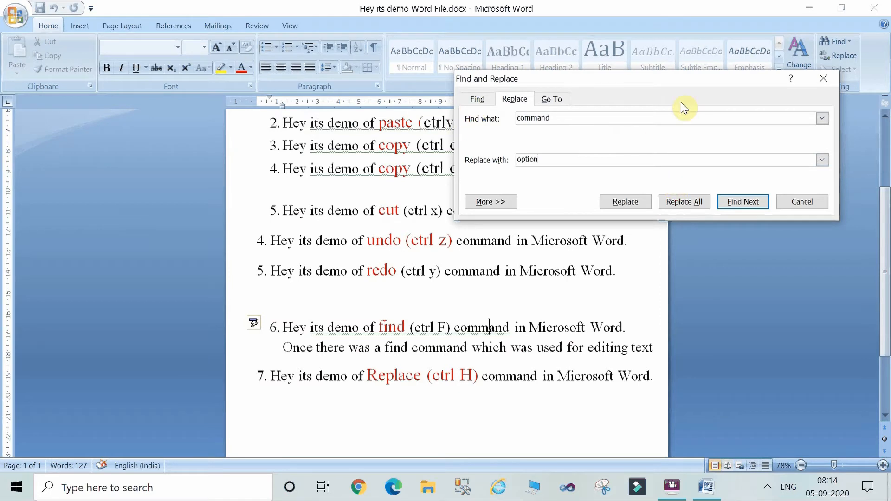
pyautogui.moveTo(661, 86); pyautogui.dragTo(592, 119)
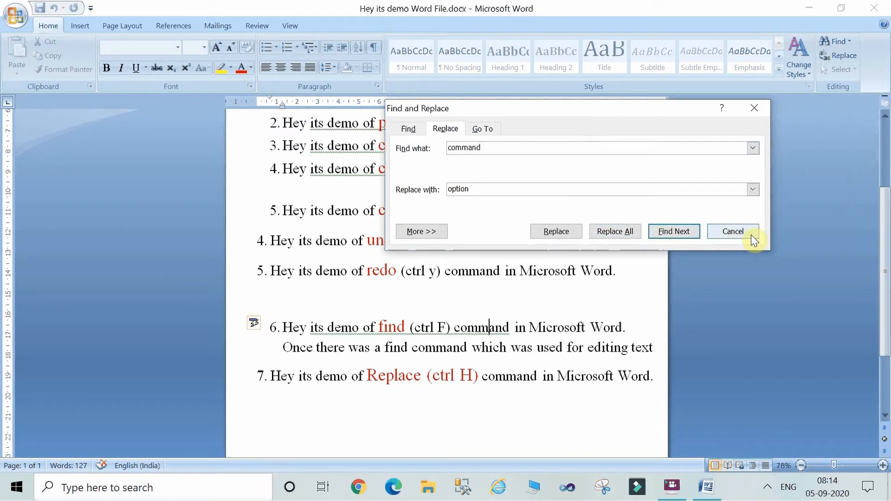
pyautogui.click(627, 229)
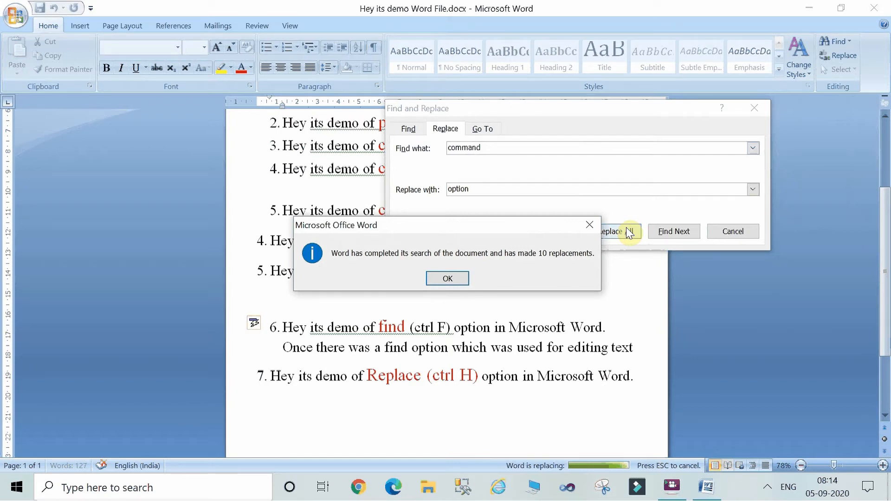
pyautogui.click(459, 277)
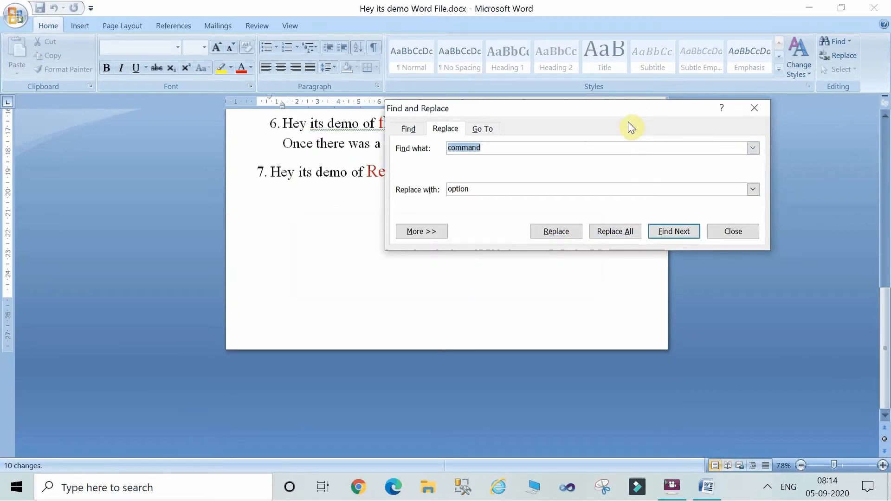
# Step: Review the replaced words in the list from the document's beginning and close the Find and Replace dialog
pyautogui.moveTo(624, 115); pyautogui.dragTo(723, 318)
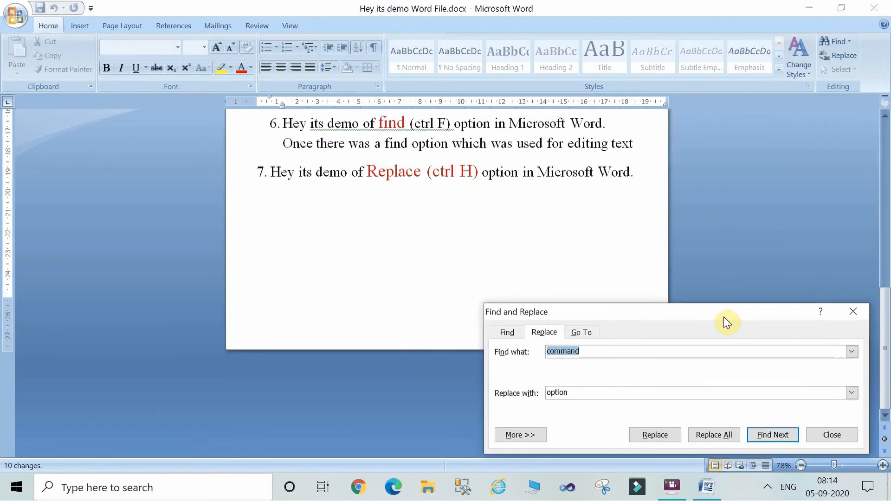
pyautogui.click(886, 134)
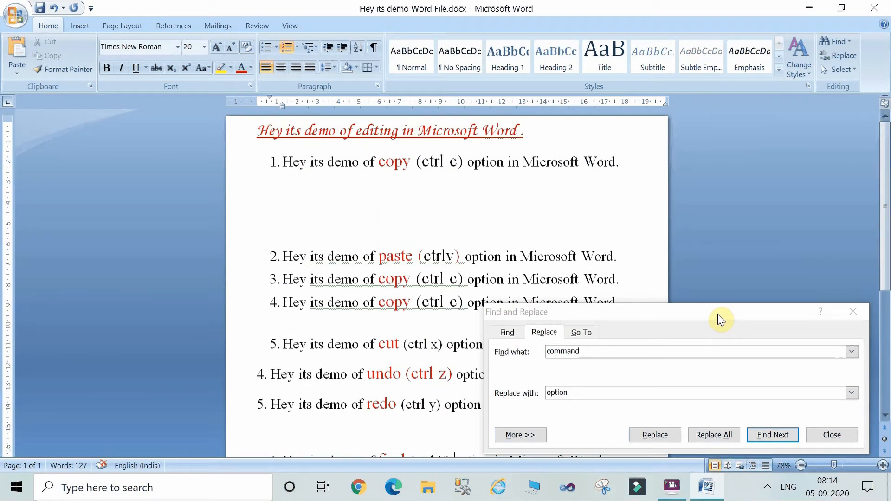
pyautogui.moveTo(716, 314); pyautogui.dragTo(308, 119)
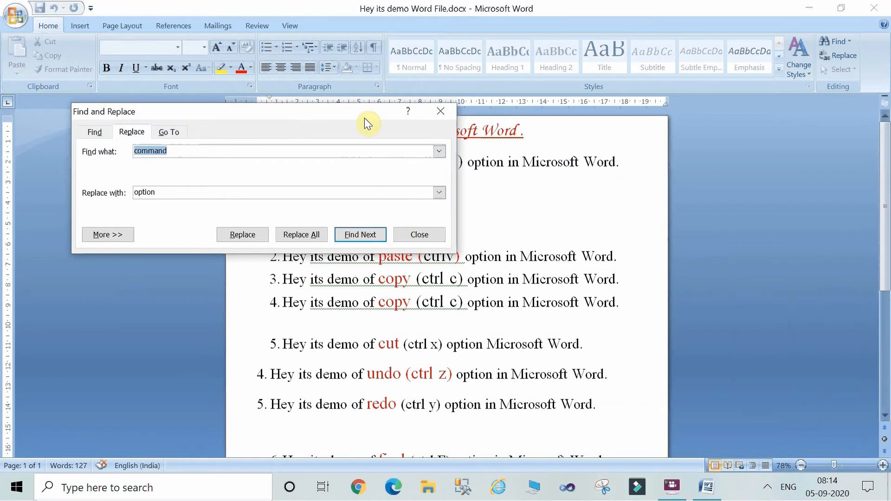
pyautogui.moveTo(345, 114); pyautogui.dragTo(572, 234)
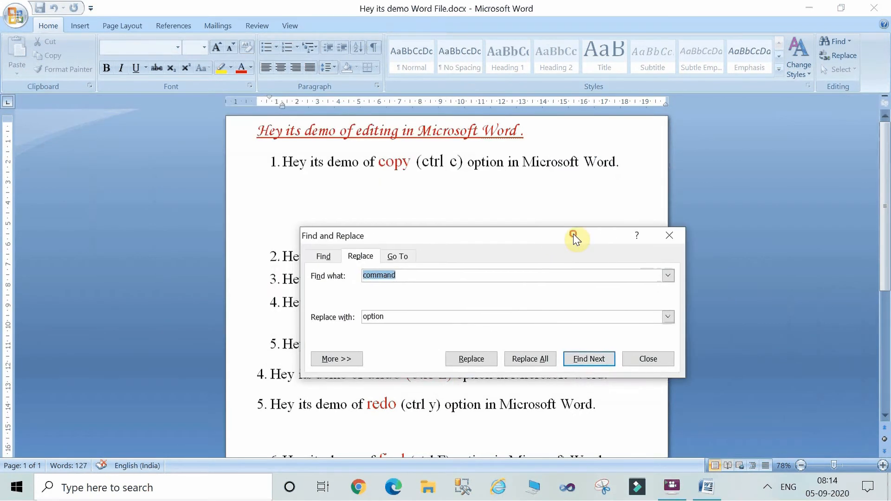
pyautogui.click(678, 240)
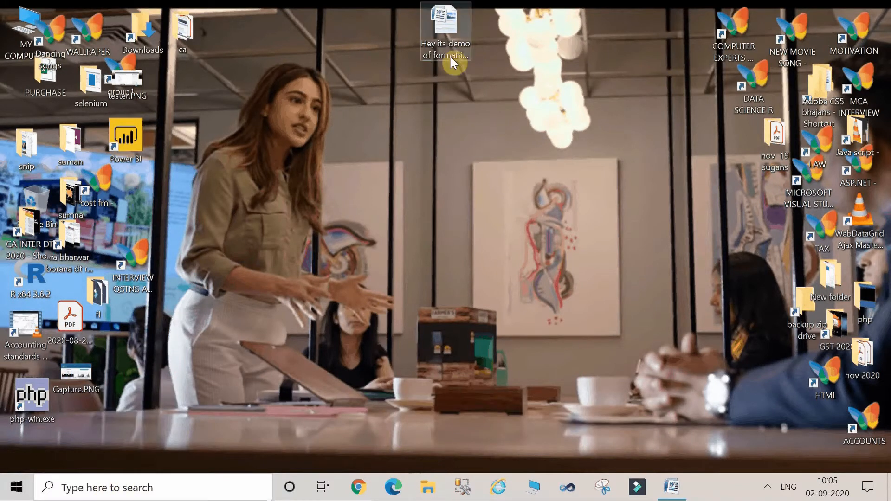
# Step: Open "Hey its demo of formatting in Microsoft word" from the desktop and set the italic line's font to Times New Roman
pyautogui.doubleClick(443, 38)
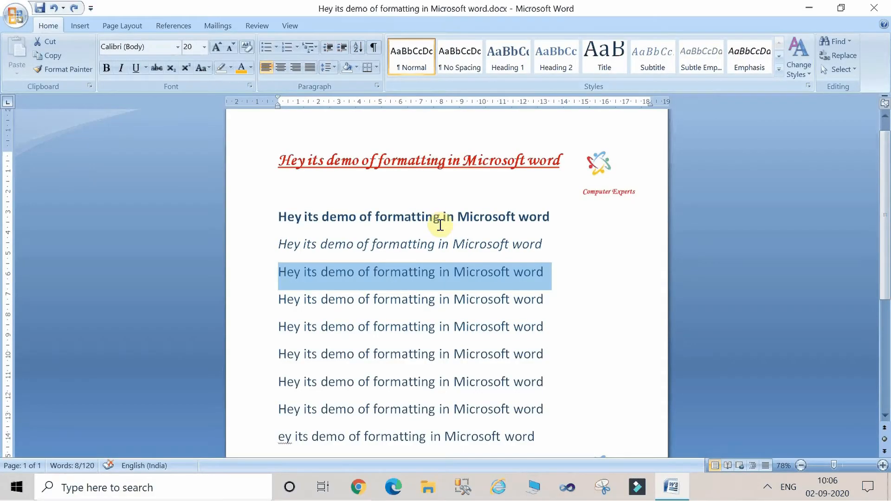
pyautogui.click(608, 256)
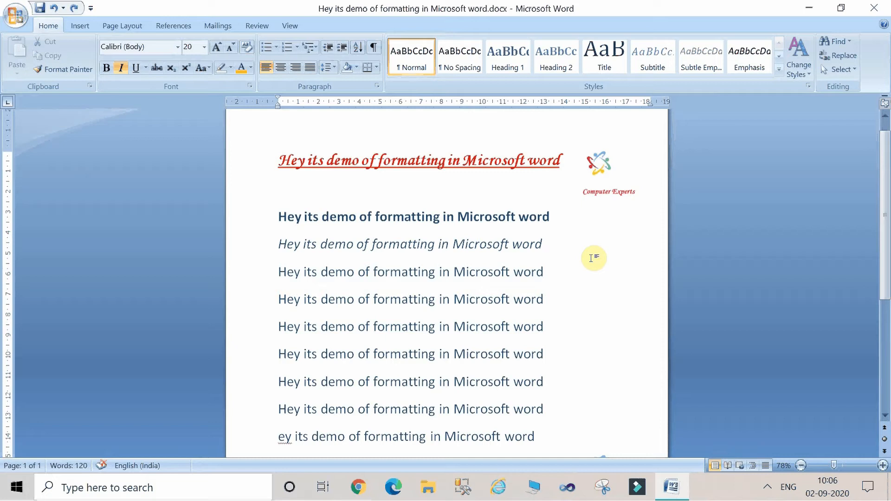
pyautogui.tripleClick(284, 242)
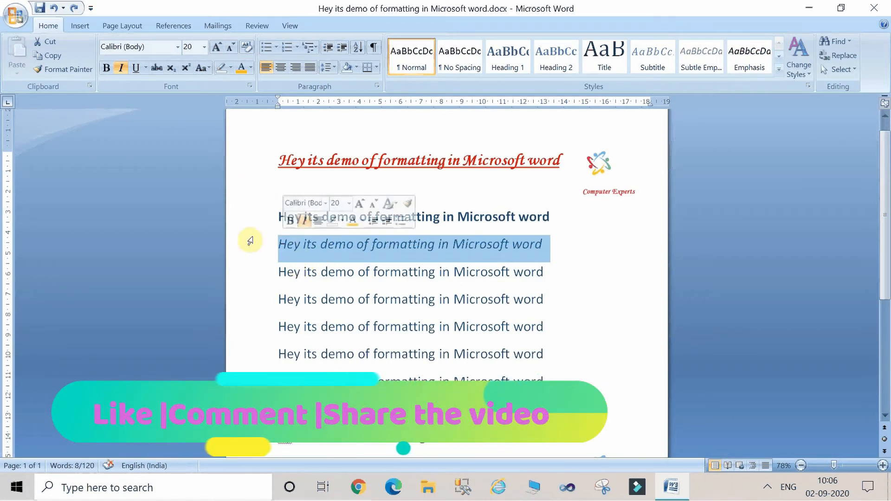
pyautogui.click(176, 49)
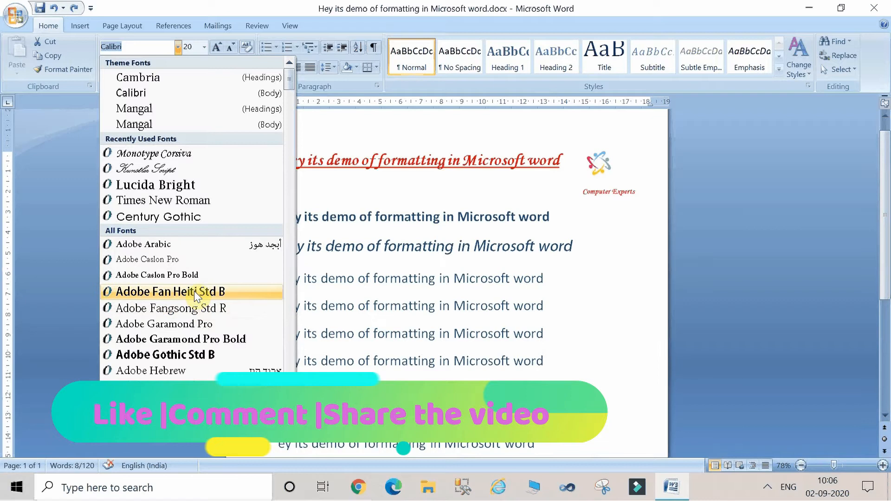
pyautogui.click(146, 201)
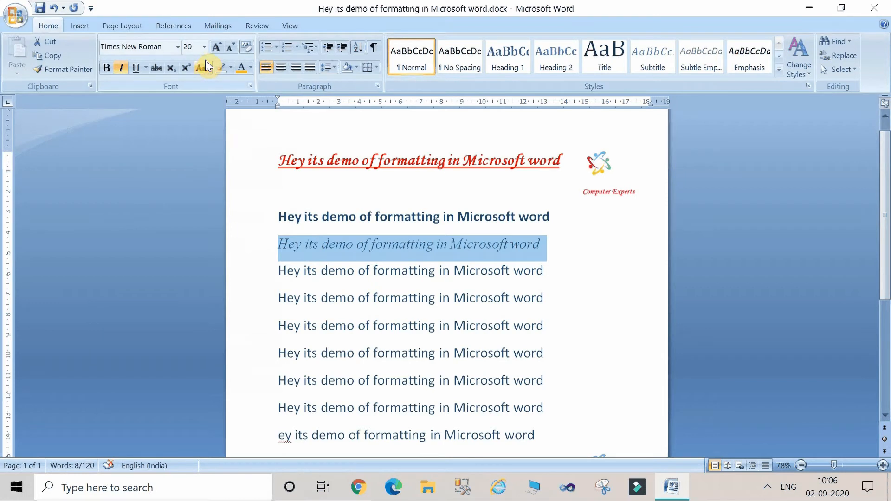
# Step: Set the italic line's font size to 72, and change it to 26
pyautogui.click(204, 47)
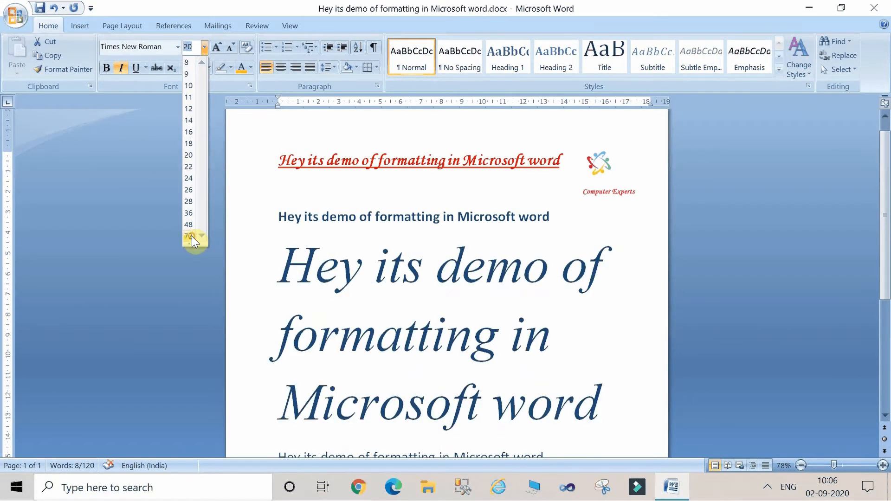
pyautogui.click(191, 236)
pyautogui.click(204, 47)
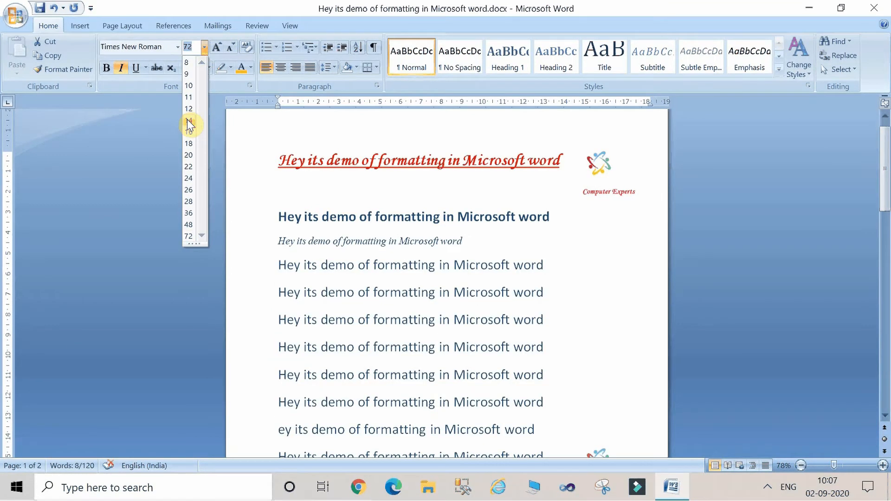
pyautogui.click(192, 188)
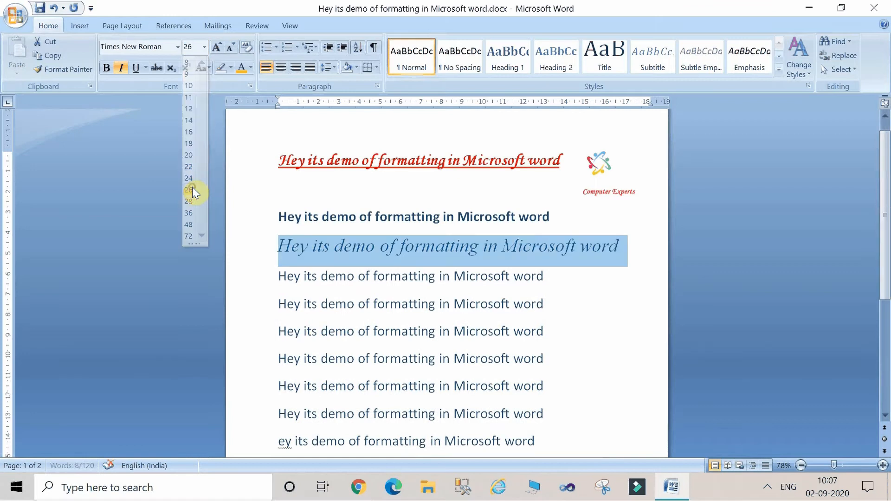
# Step: Grow the font of the line directly below the italic one step by step to size 28
pyautogui.tripleClick(293, 287)
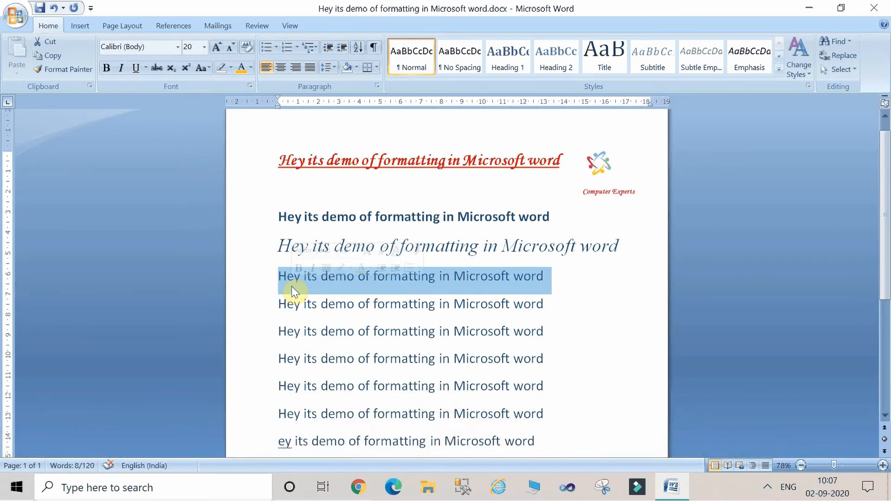
pyautogui.click(214, 49)
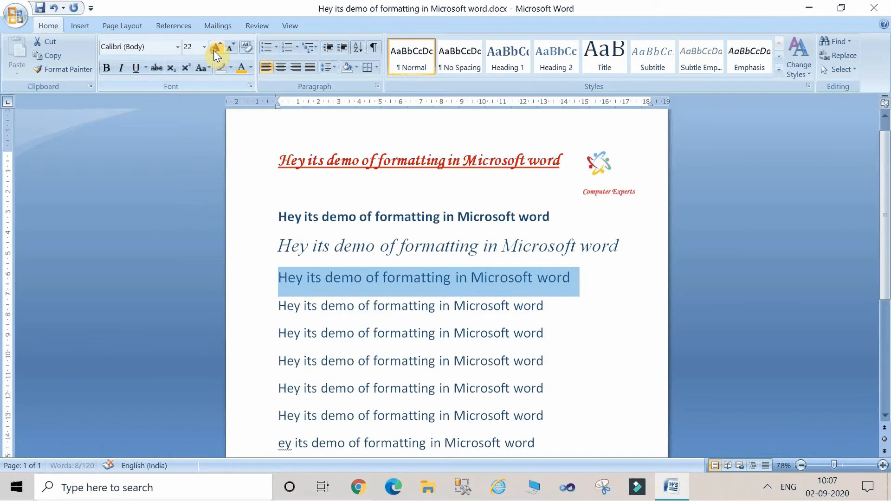
pyautogui.click(213, 50)
pyautogui.click(213, 50)
pyautogui.click(213, 50)
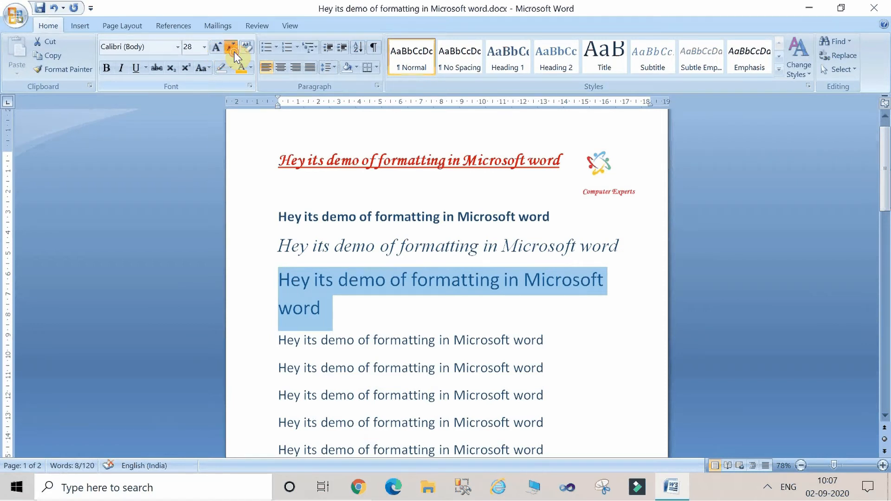
# Step: Shrink the font of the selected line step by step to size 22
pyautogui.click(234, 52)
pyautogui.click(234, 52)
pyautogui.click(234, 51)
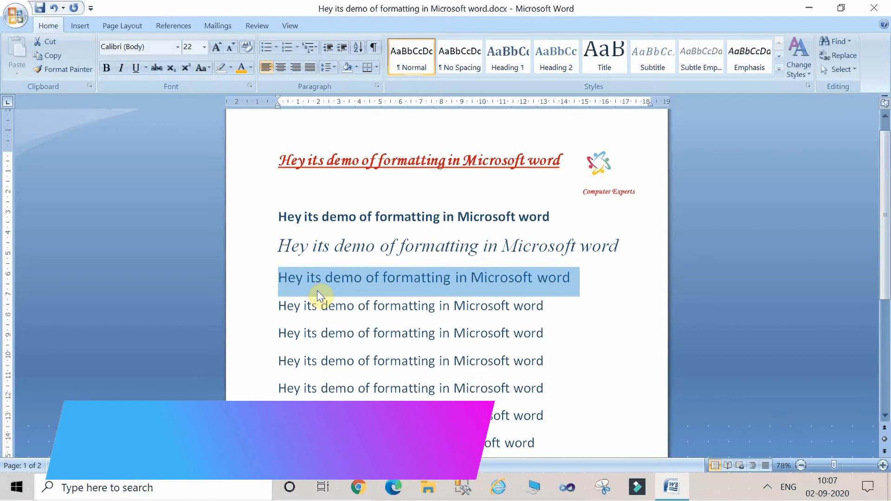
# Step: Make the selected line bold, switching the bold off and on again
pyautogui.click(105, 68)
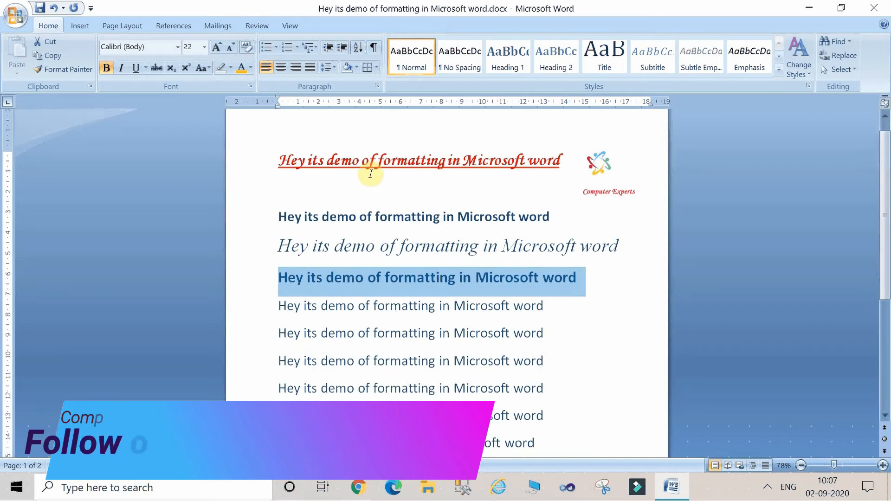
pyautogui.click(105, 71)
pyautogui.click(105, 71)
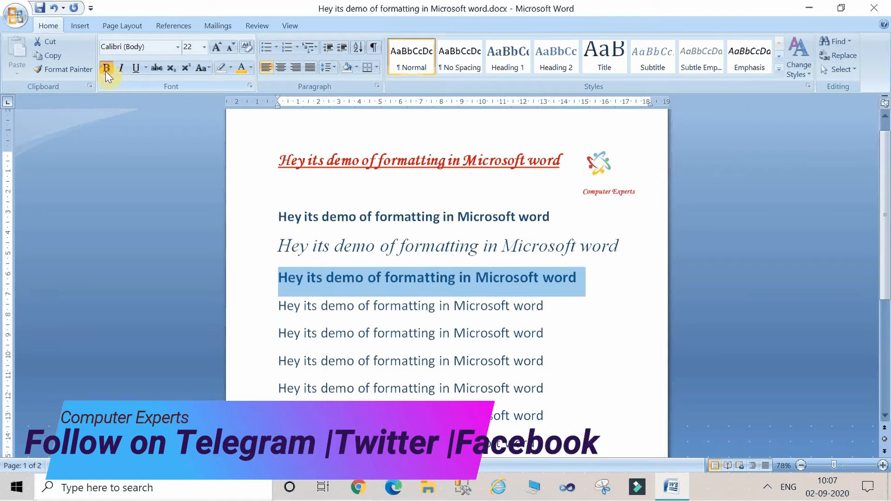
# Step: Make the line directly below the enlarged bold one italic, switching the italics off and on again
pyautogui.tripleClick(304, 307)
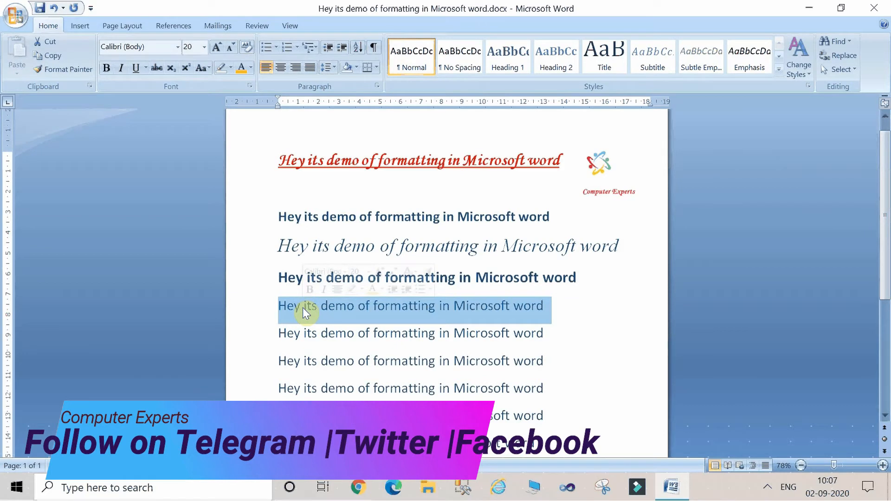
pyautogui.click(122, 67)
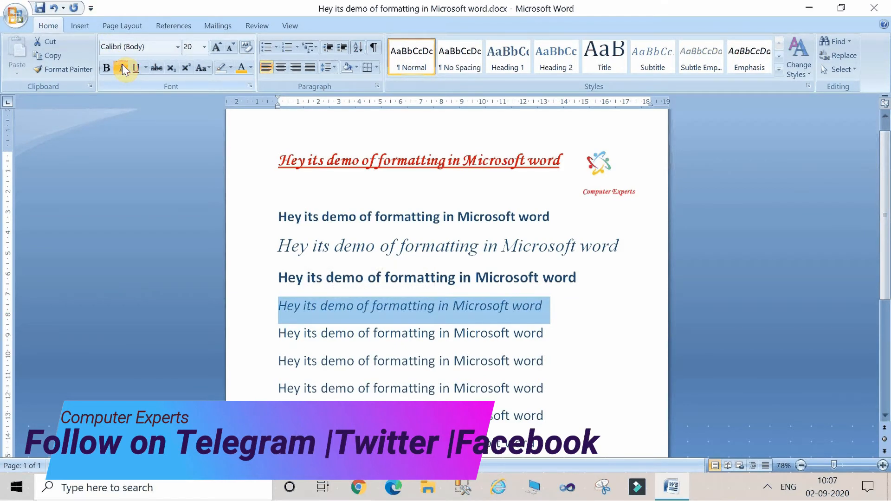
pyautogui.click(122, 68)
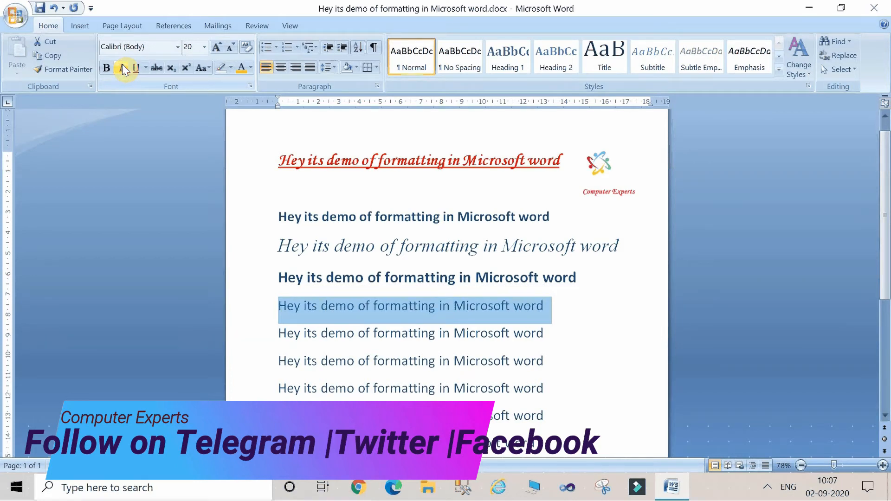
pyautogui.click(122, 68)
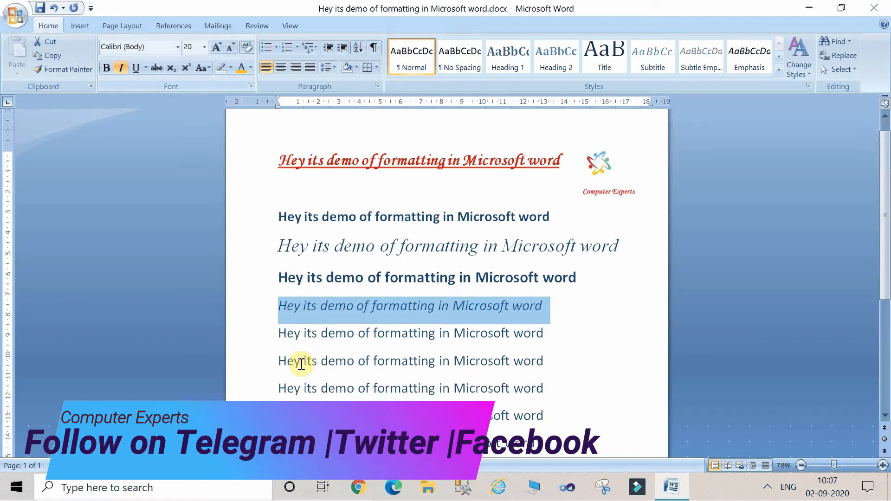
# Step: Underline the whole line directly below the newly italicized one
pyautogui.doubleClick(284, 334)
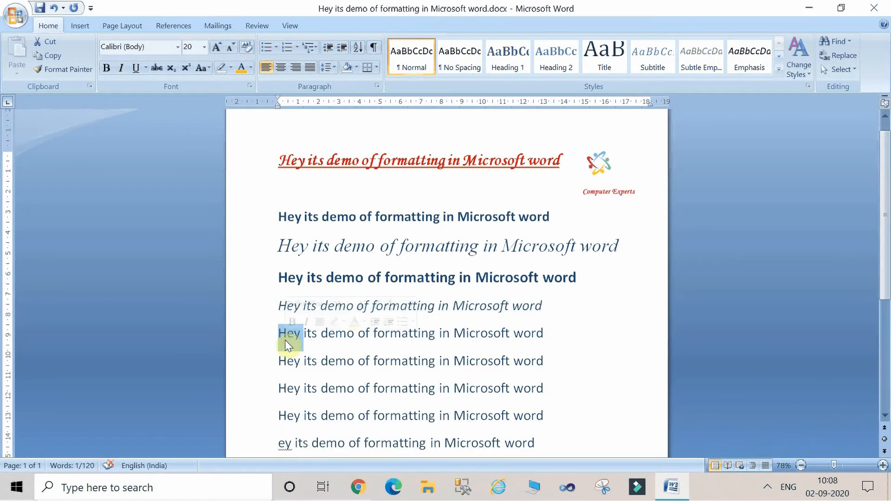
pyautogui.click(285, 340)
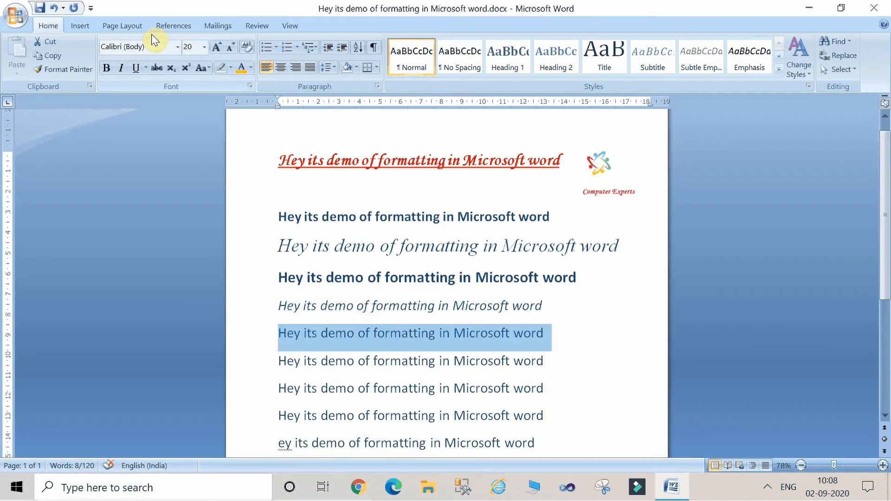
pyautogui.click(135, 68)
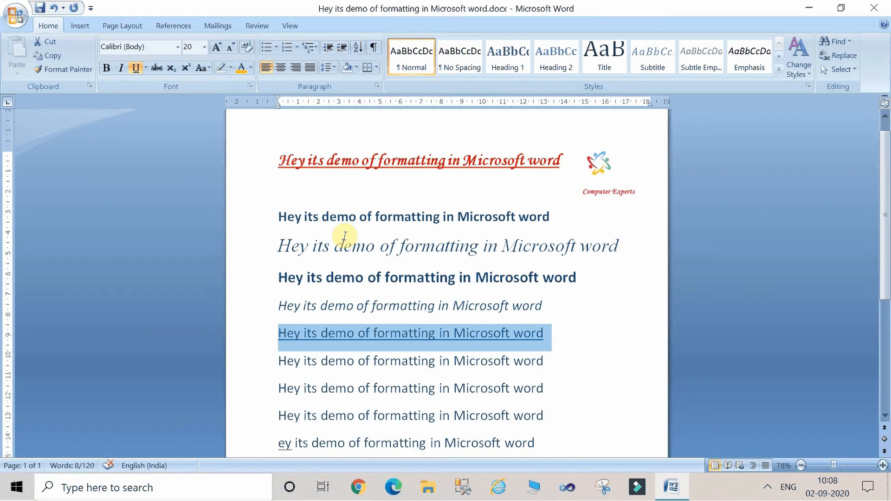
# Step: Try red, a theme blue and dark blue as font colours on the line below the underlined one, and settle on the theme red
pyautogui.tripleClick(287, 369)
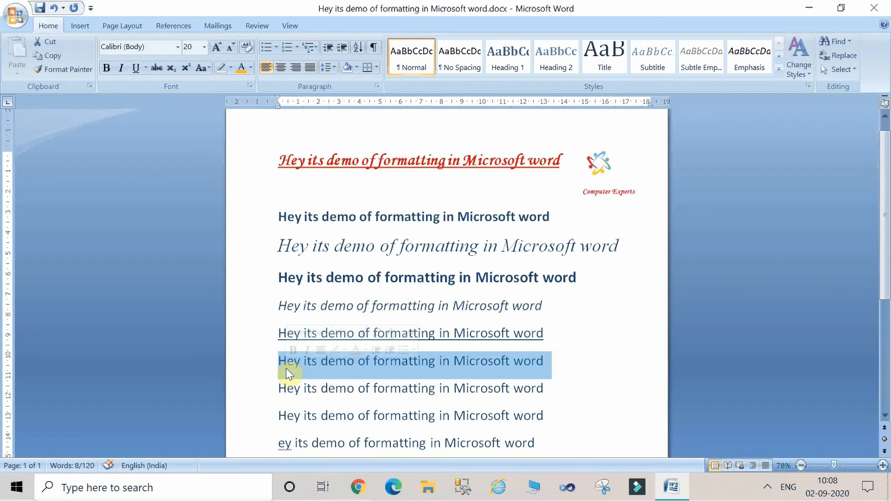
pyautogui.click(251, 68)
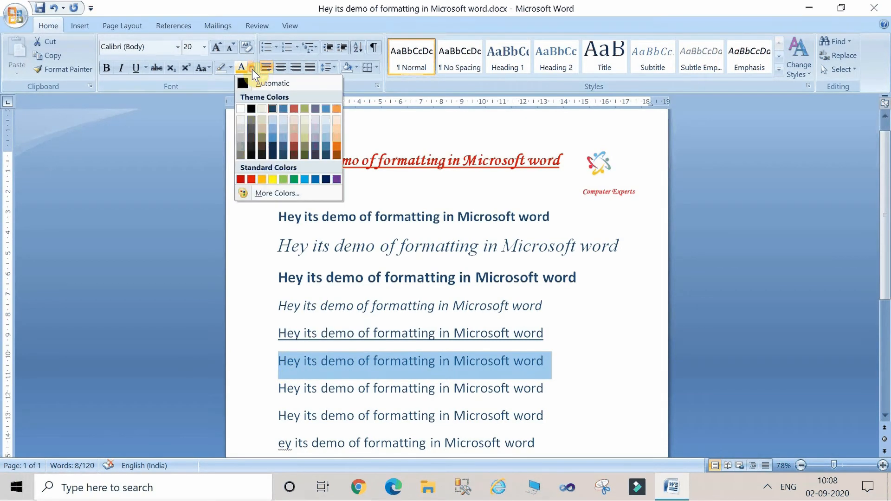
pyautogui.click(252, 178)
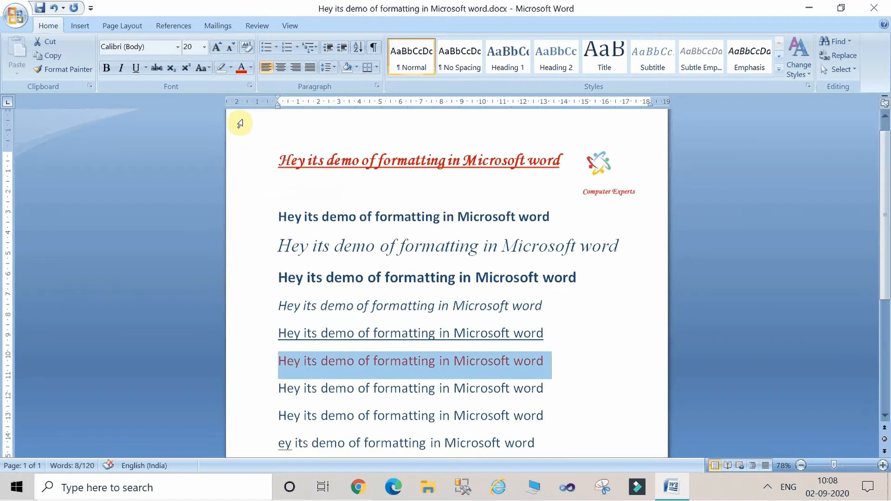
pyautogui.click(250, 70)
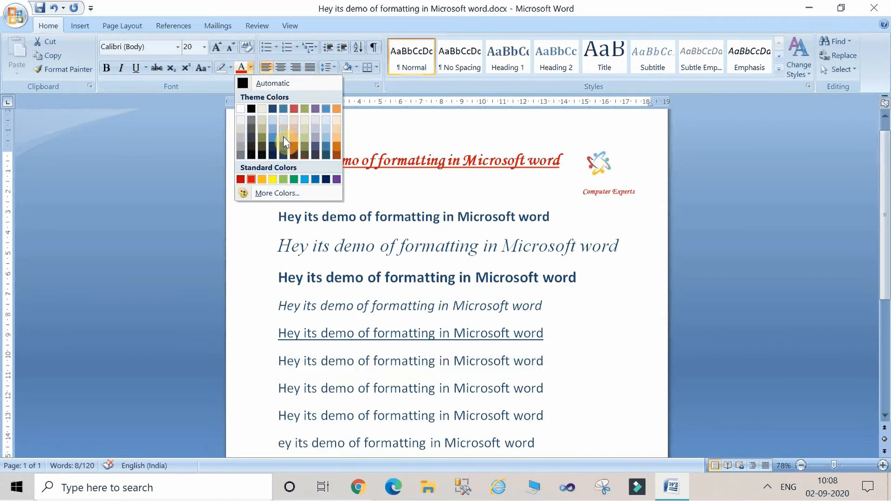
pyautogui.click(271, 133)
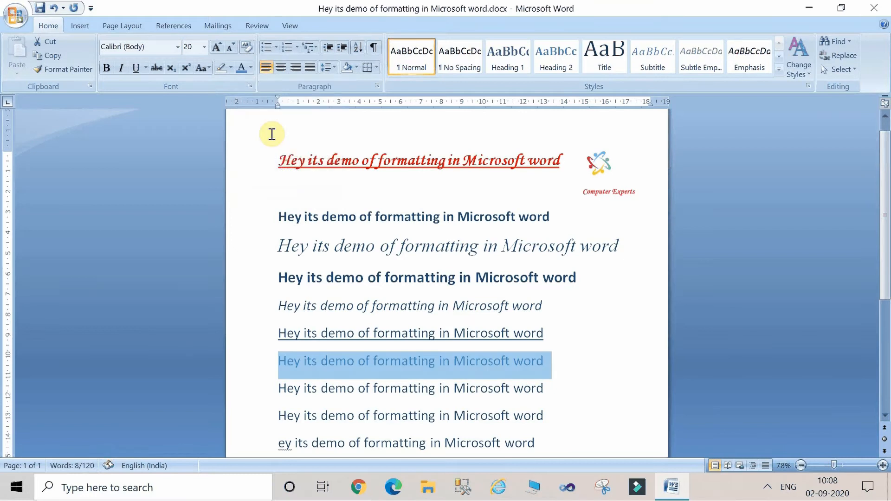
pyautogui.click(250, 69)
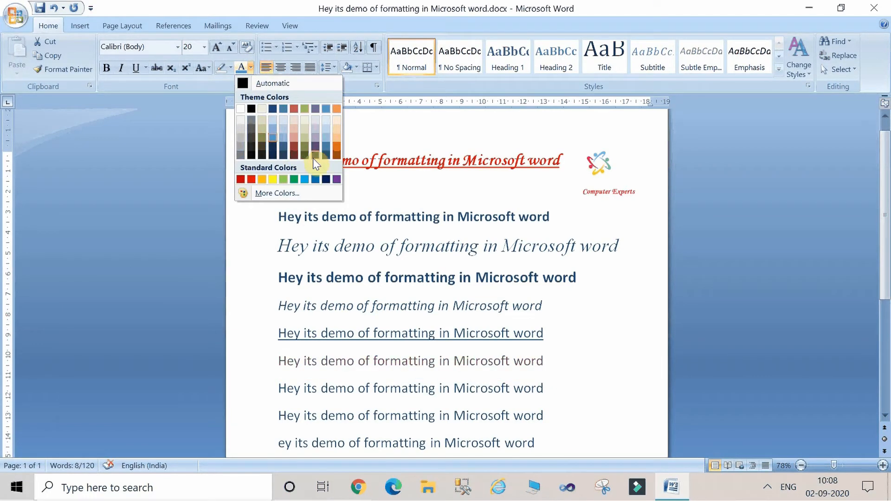
pyautogui.click(326, 180)
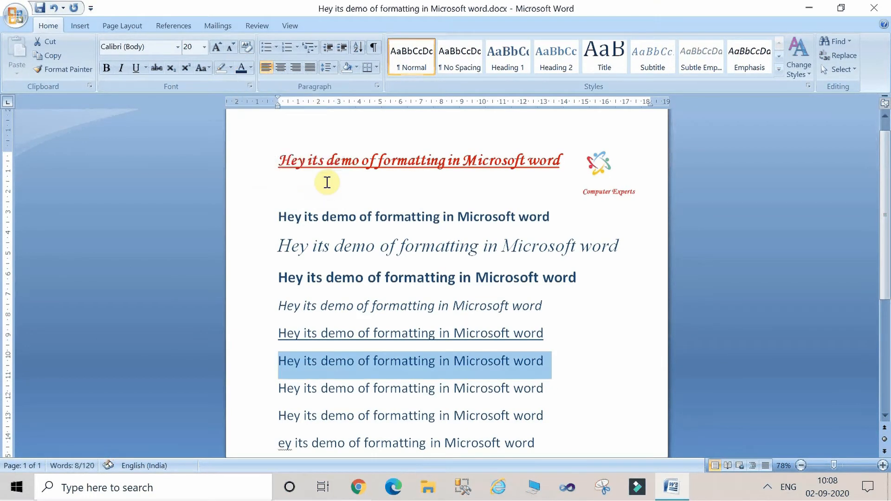
pyautogui.click(250, 68)
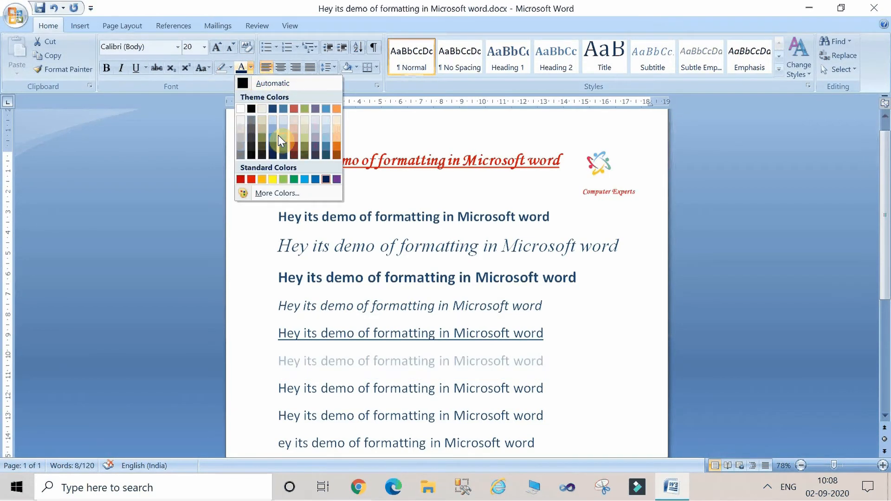
pyautogui.click(297, 107)
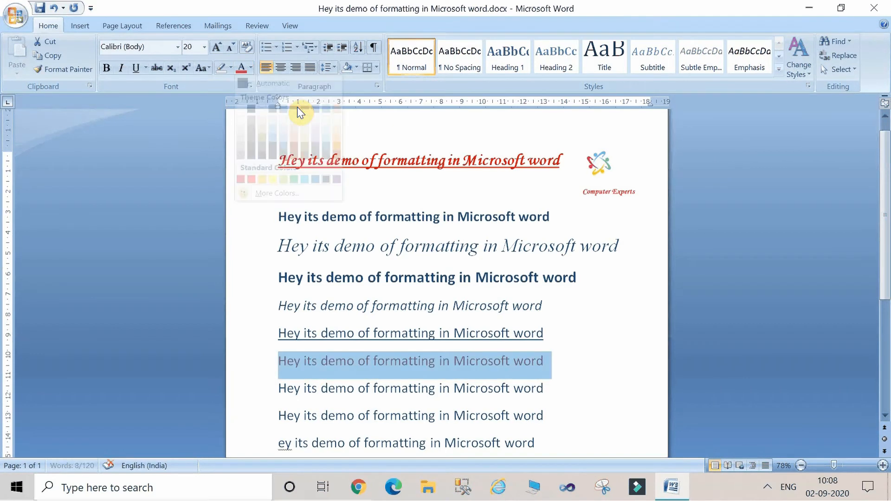
pyautogui.click(551, 336)
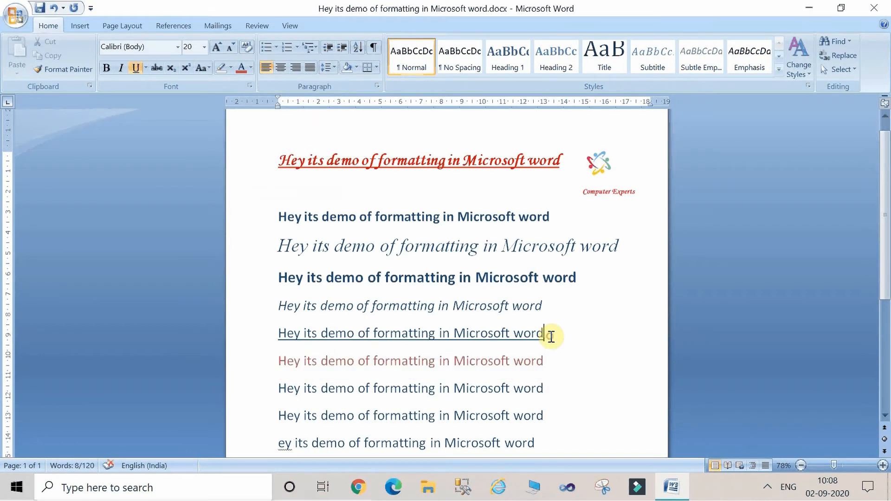
# Step: Highlight the line directly below the red-coloured one in yellow
pyautogui.tripleClick(290, 389)
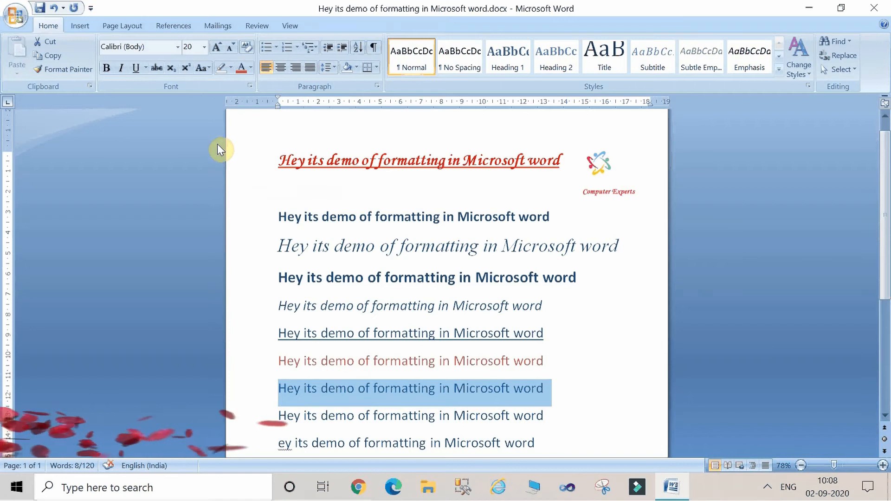
pyautogui.click(232, 65)
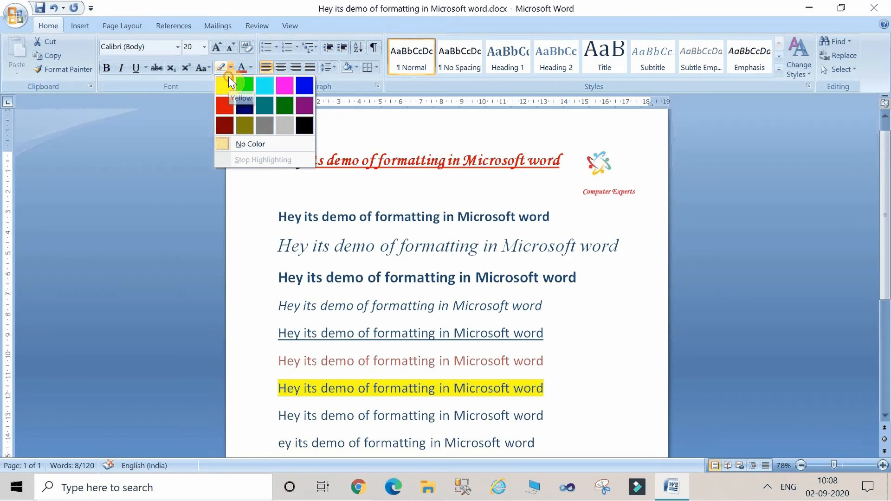
pyautogui.click(229, 77)
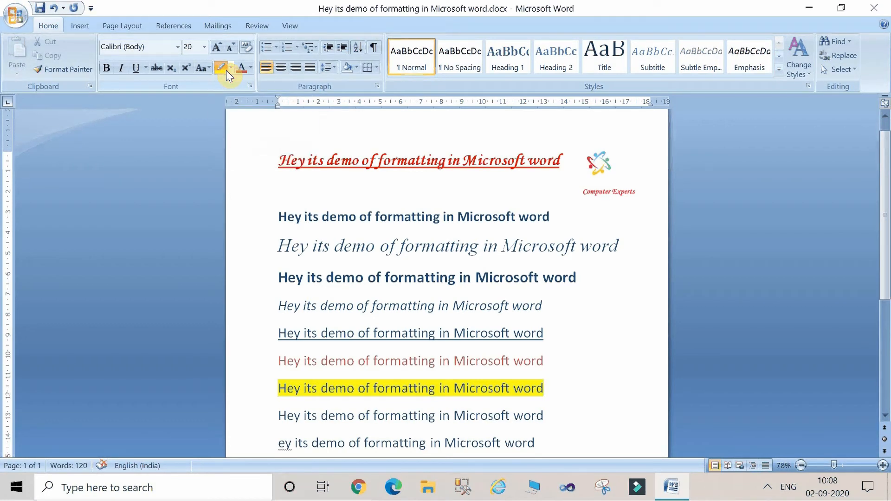
# Step: Set the text highlighter to green and highlight the line directly below the yellow one
pyautogui.click(232, 72)
pyautogui.click(241, 88)
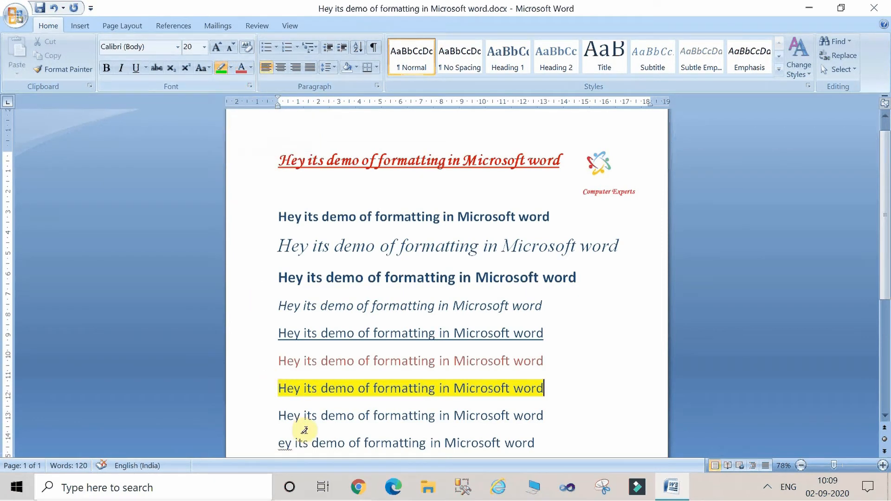
pyautogui.moveTo(278, 416); pyautogui.dragTo(520, 414)
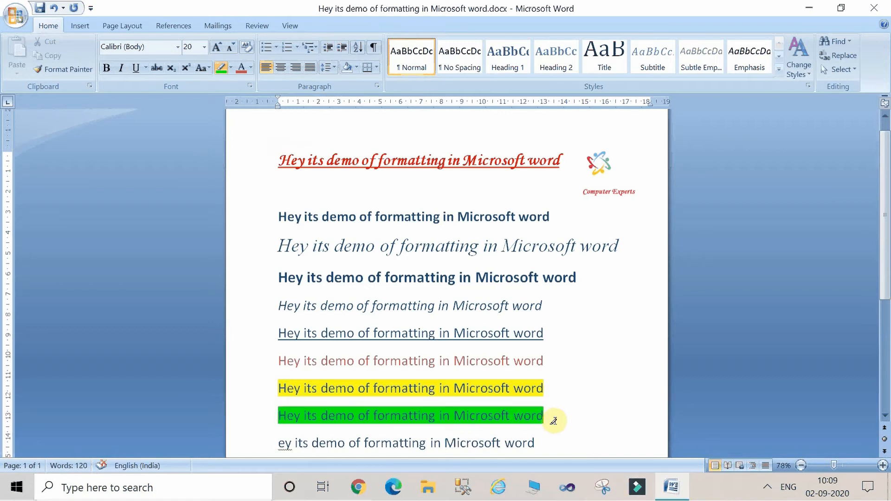
# Step: Set the text highlight colour to No Color and leave highlighting mode
pyautogui.click(885, 417)
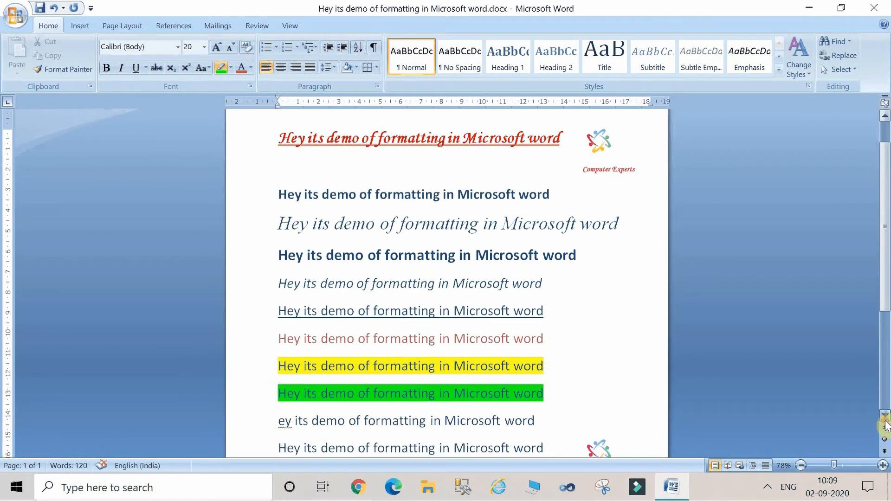
pyautogui.click(885, 420)
pyautogui.click(885, 420)
pyautogui.click(885, 420)
pyautogui.click(886, 421)
pyautogui.click(885, 420)
pyautogui.click(885, 420)
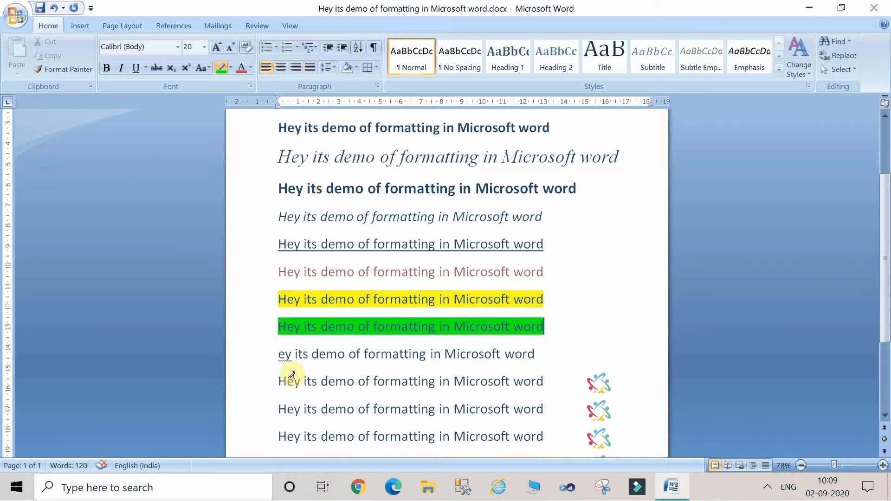
pyautogui.click(230, 68)
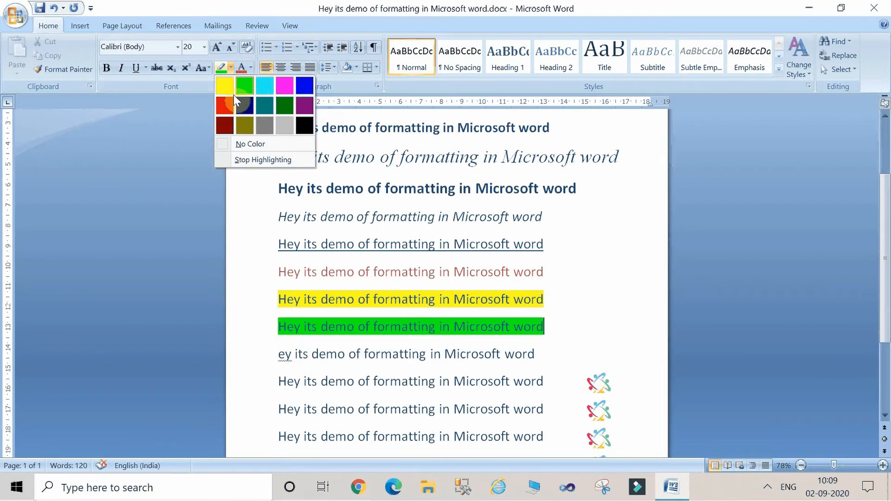
pyautogui.click(246, 144)
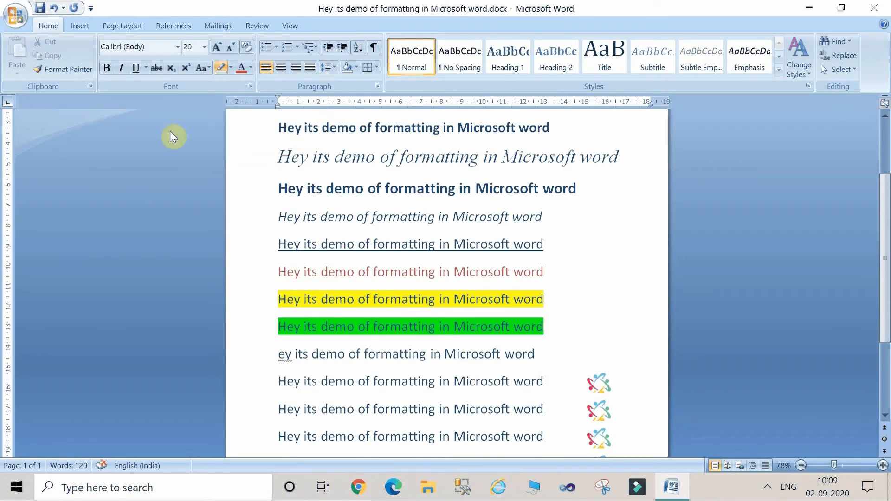
pyautogui.click(106, 69)
pyautogui.moveTo(283, 373); pyautogui.dragTo(283, 378)
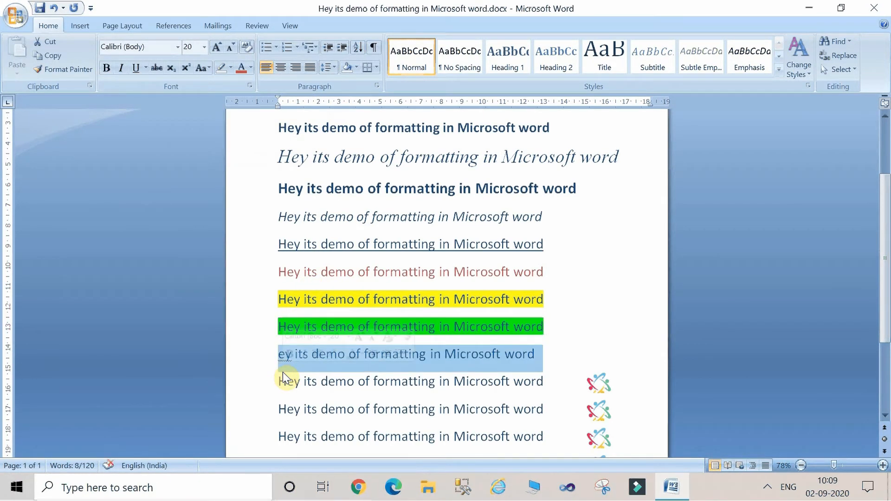
pyautogui.click(283, 372)
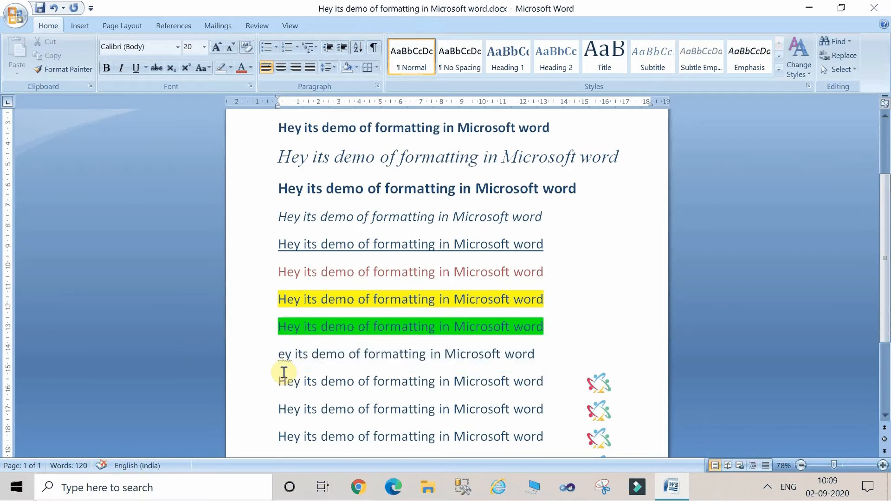
pyautogui.click(375, 355)
# Step: Copy the yellow-highlighted line's formatting with Format Painter onto "its demo of formatting in Microsoft word" in the line below the "ey its demo" line
pyautogui.tripleClick(295, 300)
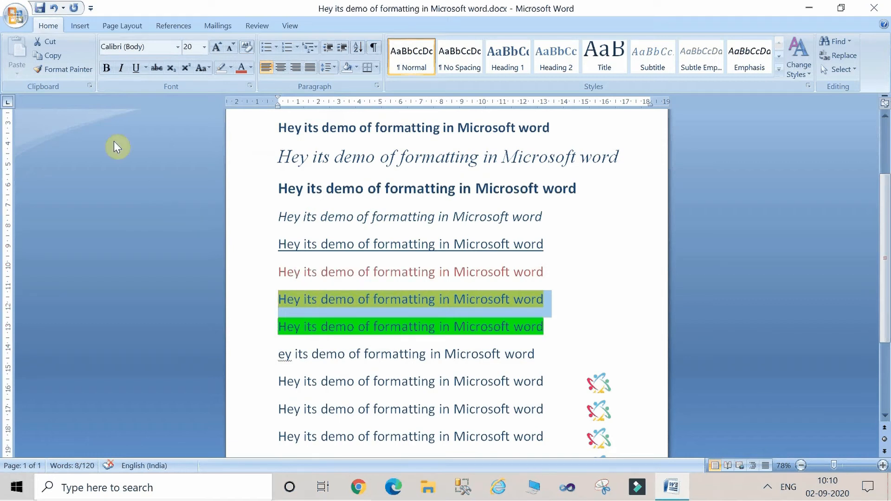
pyautogui.click(71, 65)
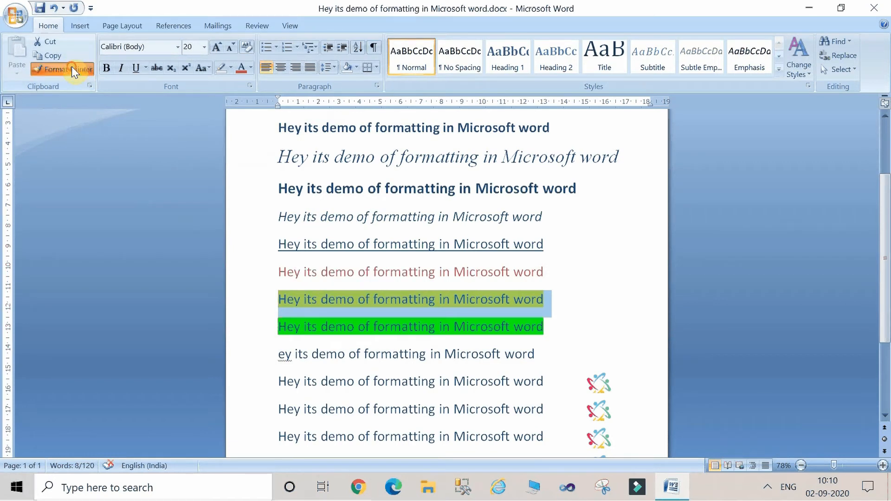
pyautogui.moveTo(277, 382)
pyautogui.mouseDown()
pyautogui.moveTo(494, 370)
pyautogui.moveTo(500, 380)
pyautogui.moveTo(546, 389)
pyautogui.mouseUp()
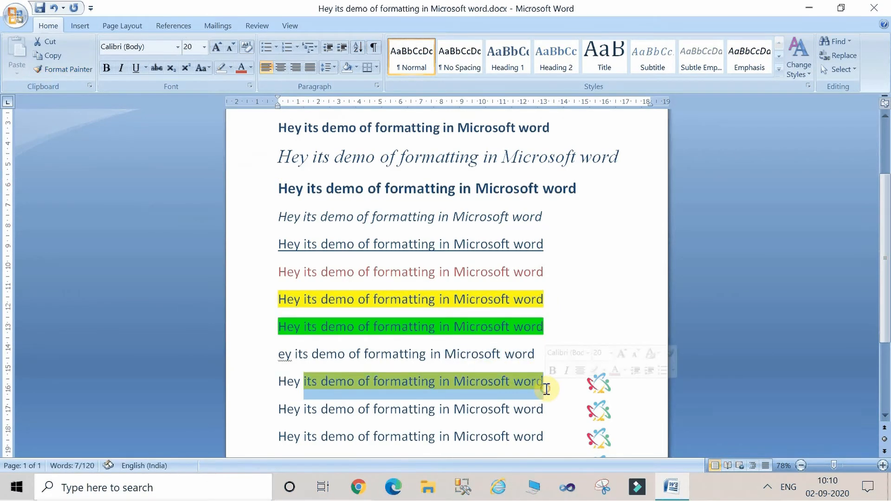
# Step: Pick up the plain formatting at the start of the partly highlighted line with Format Painter and apply it to the two lines below
pyautogui.click(277, 381)
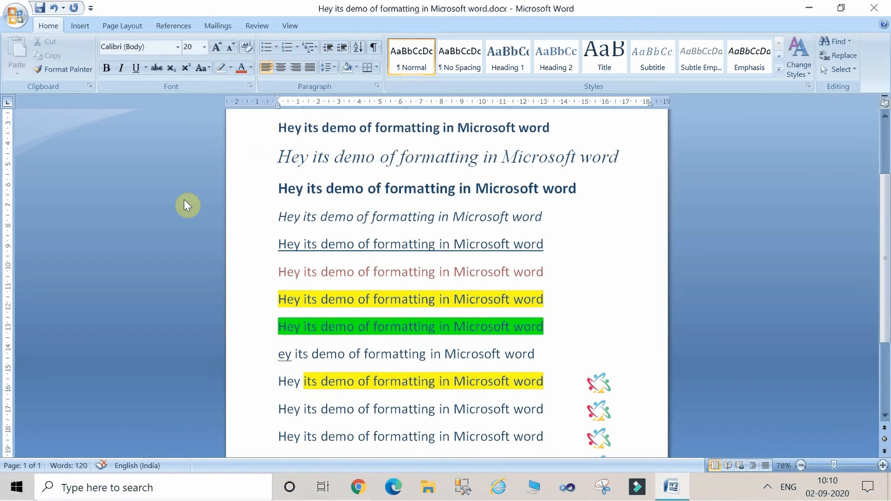
pyautogui.click(60, 71)
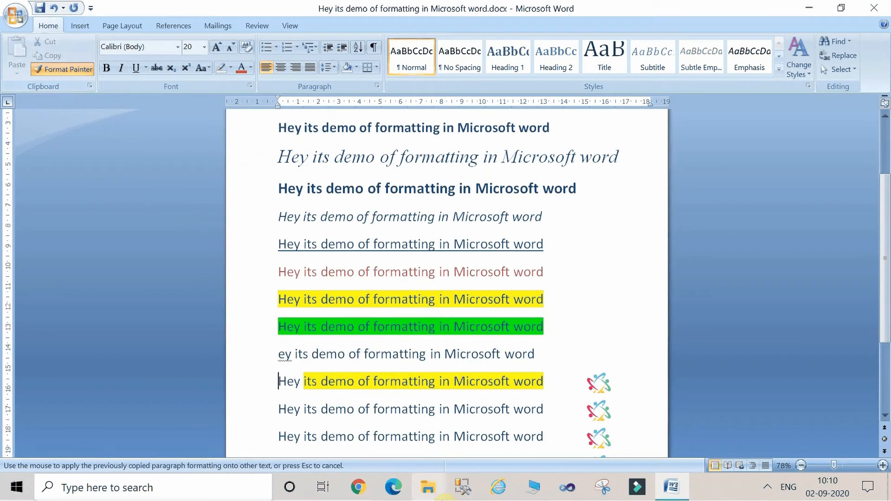
pyautogui.moveTo(274, 411); pyautogui.dragTo(536, 408)
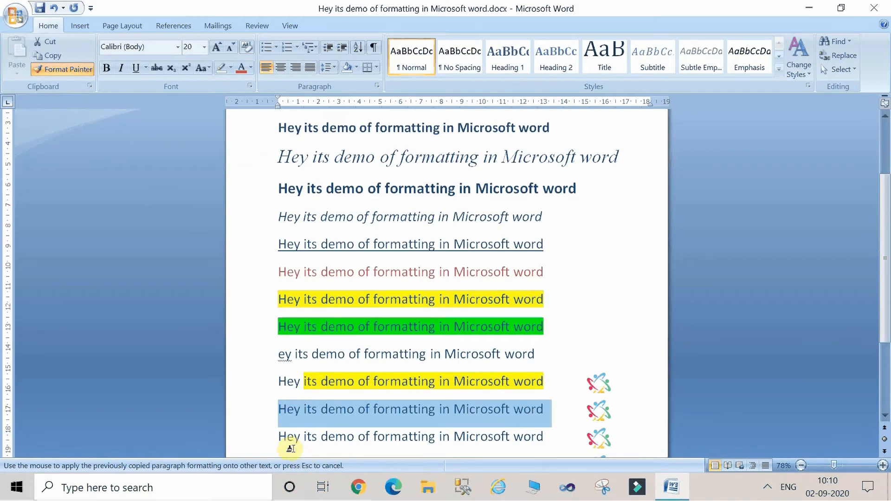
pyautogui.moveTo(275, 436); pyautogui.dragTo(495, 435)
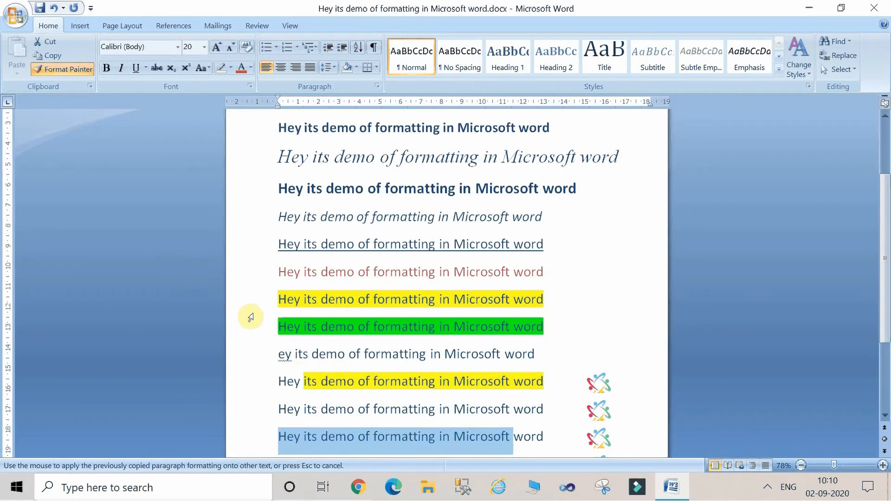
# Step: Copy the green-highlighted line's formatting with Format Painter onto the large italic line and the bold line directly below it
pyautogui.click(60, 71)
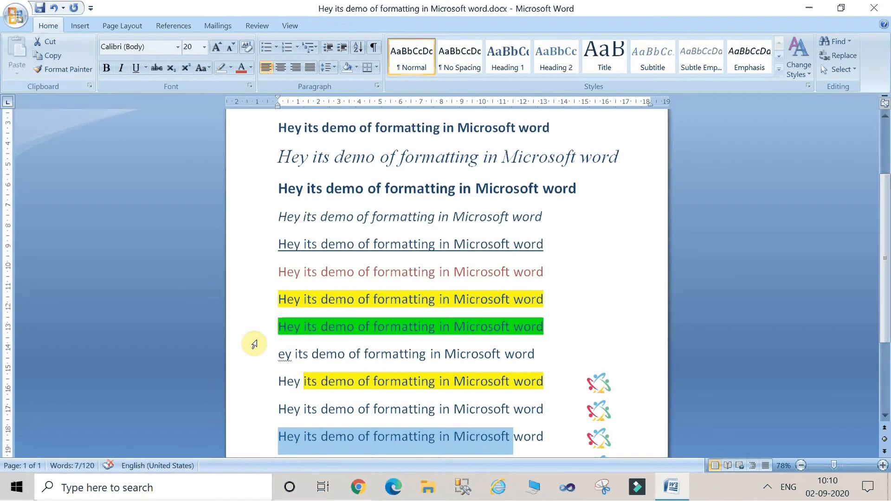
pyautogui.moveTo(278, 329); pyautogui.dragTo(564, 328)
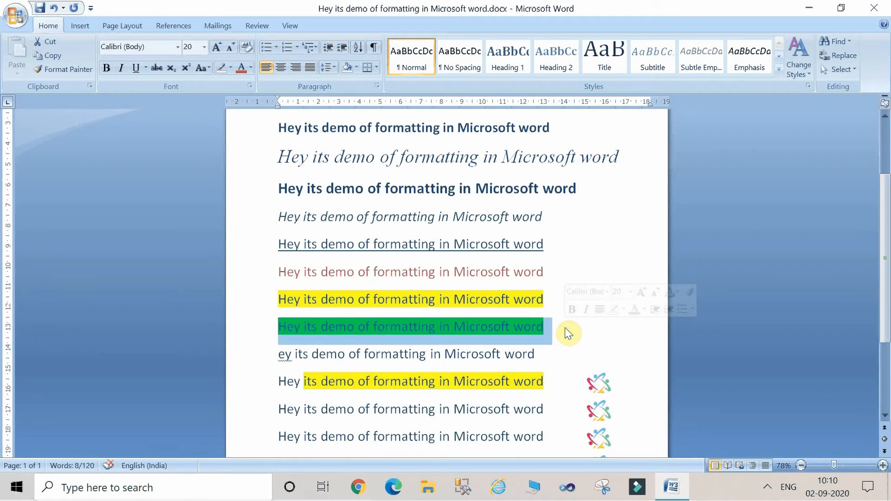
pyautogui.click(50, 68)
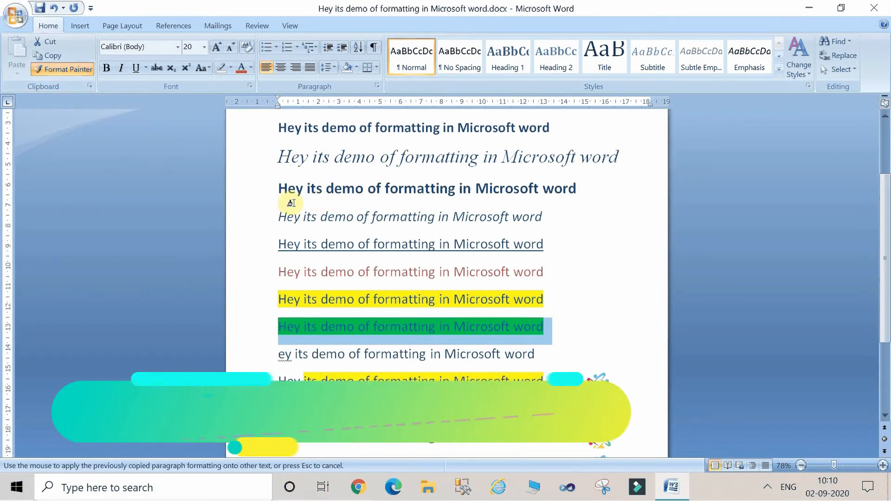
pyautogui.moveTo(275, 189); pyautogui.dragTo(564, 204)
pyautogui.moveTo(277, 161)
pyautogui.mouseDown()
pyautogui.moveTo(591, 155)
pyautogui.moveTo(608, 162)
pyautogui.mouseUp()
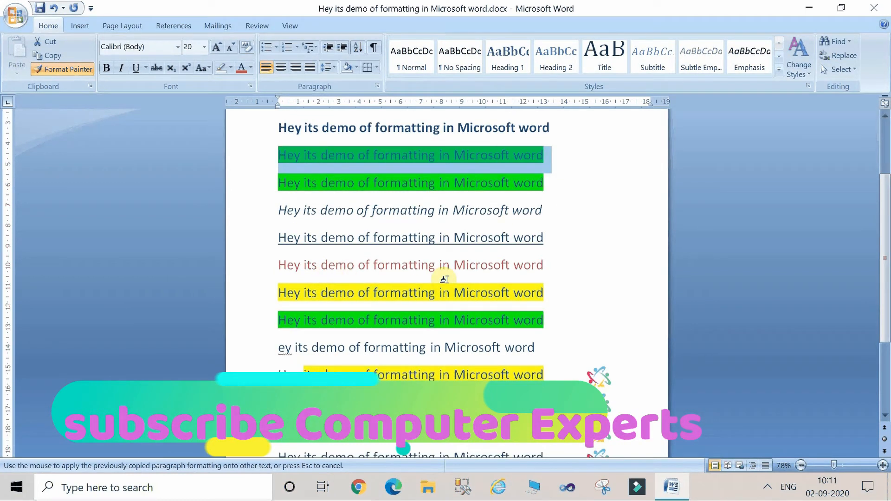
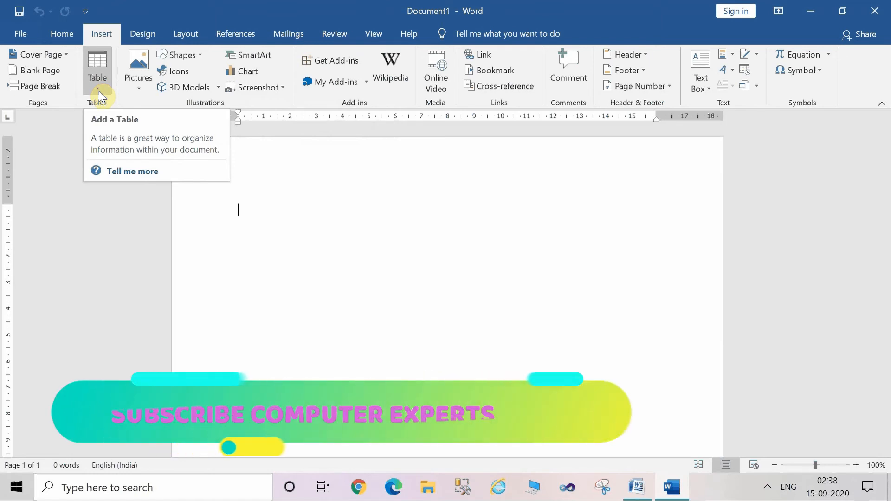
# Step: Insert a table of four columns and four rows and enter the headings City, Sales, Cost and profit in its first row
pyautogui.click(99, 91)
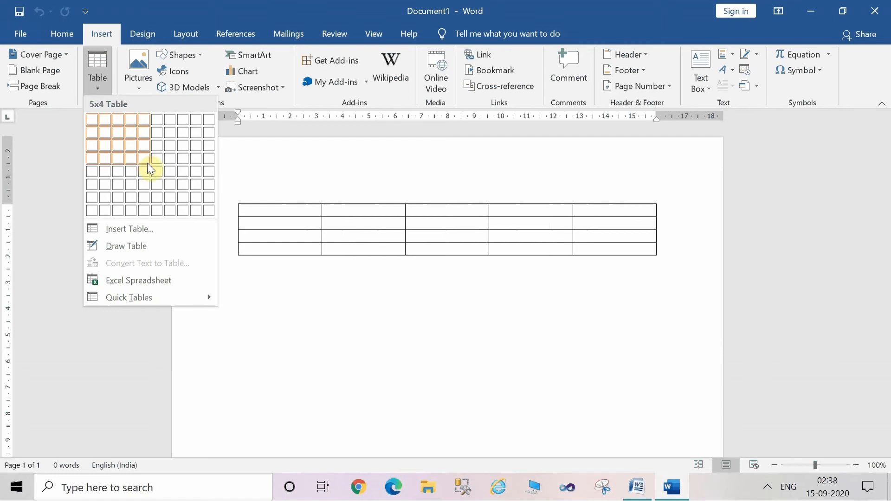
pyautogui.click(132, 162)
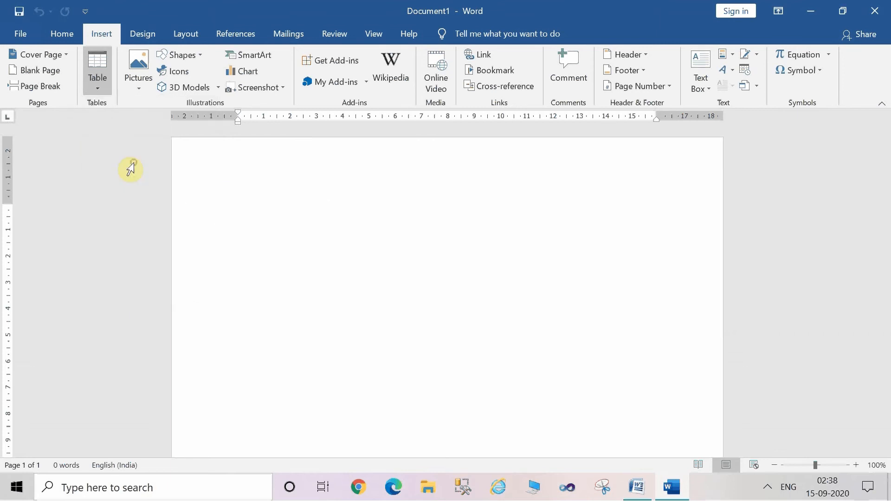
pyautogui.write('City')
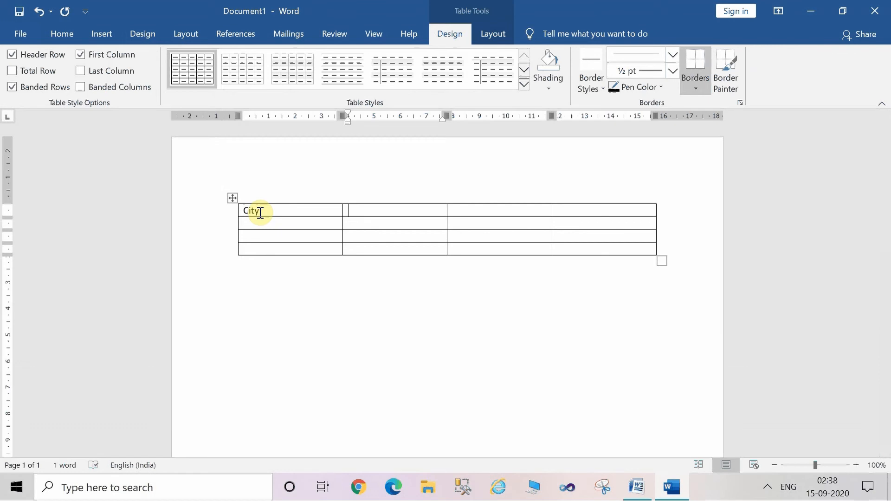
pyautogui.press('Tab')
pyautogui.write('sales')
pyautogui.press('Tab')
pyautogui.write('cost')
pyautogui.press('Tab')
pyautogui.write('p')
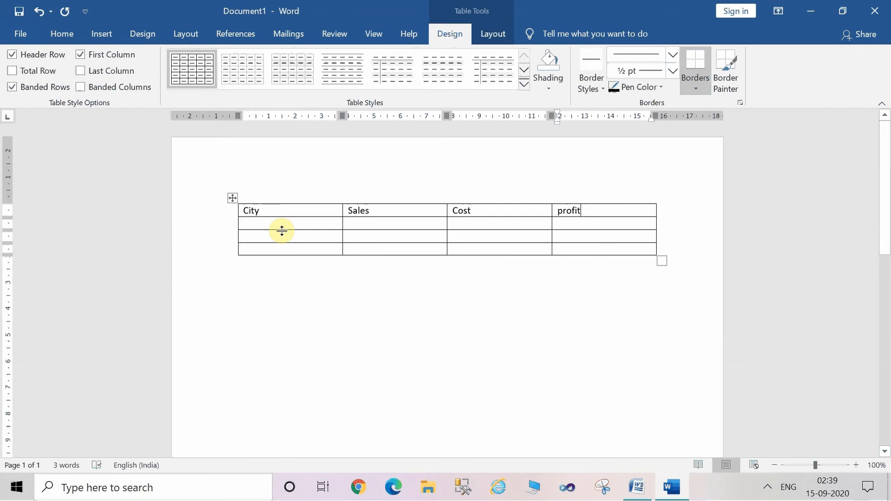
# Step: Draw a single-row table about 16.2 cm wide below the first table and divide off a first column about 4.6 cm wide
pyautogui.click(103, 35)
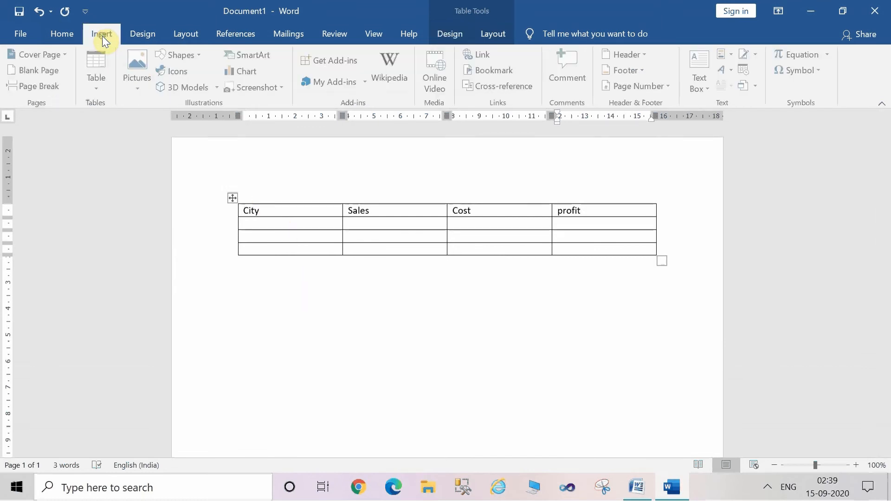
pyautogui.click(97, 84)
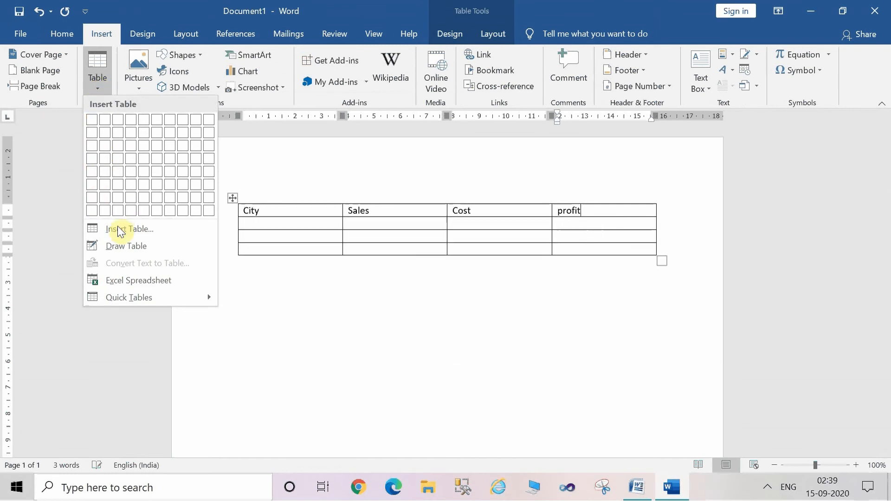
pyautogui.click(123, 247)
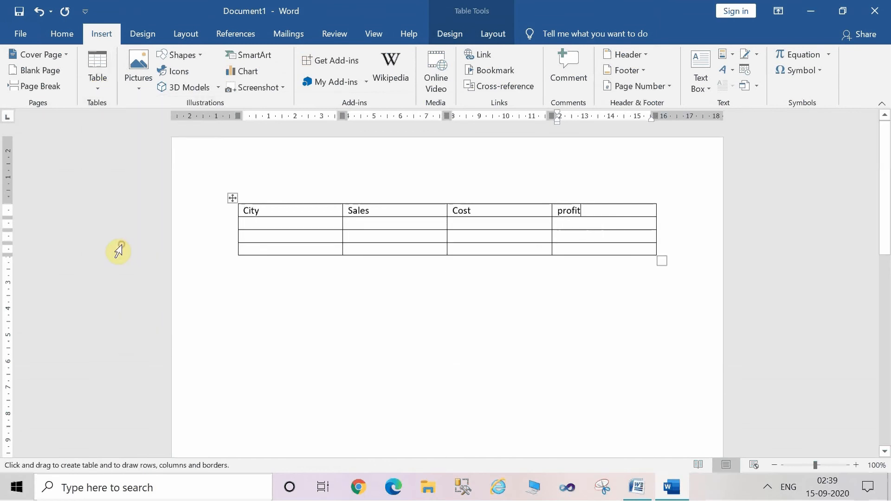
pyautogui.moveTo(230, 294)
pyautogui.mouseDown()
pyautogui.moveTo(356, 305)
pyautogui.moveTo(472, 336)
pyautogui.moveTo(592, 317)
pyautogui.moveTo(626, 328)
pyautogui.moveTo(657, 319)
pyautogui.mouseUp()
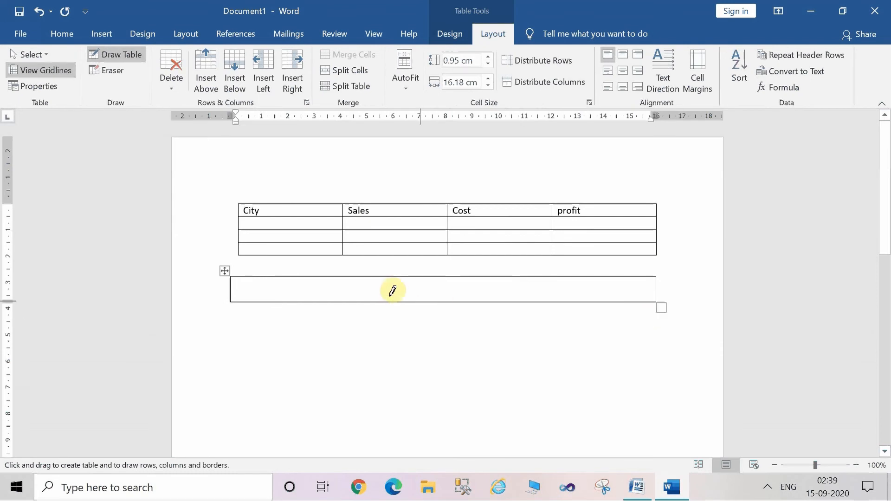
pyautogui.moveTo(352, 277); pyautogui.dragTo(353, 303)
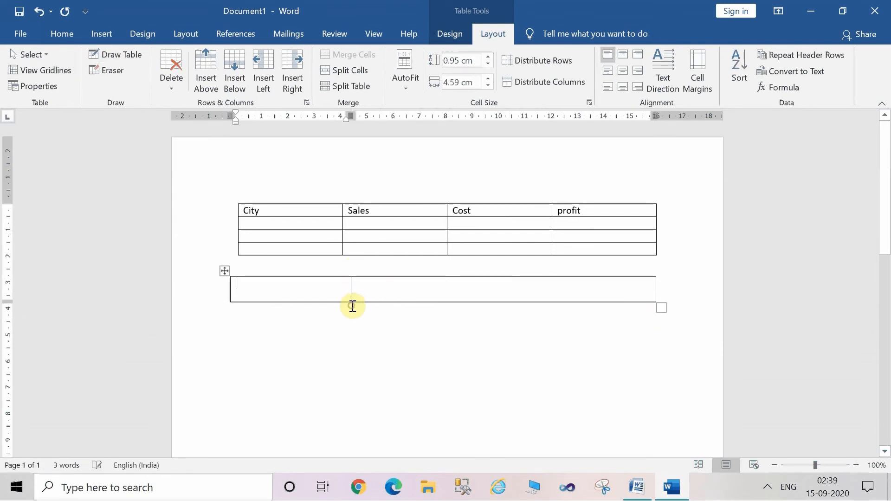
pyautogui.click(453, 274)
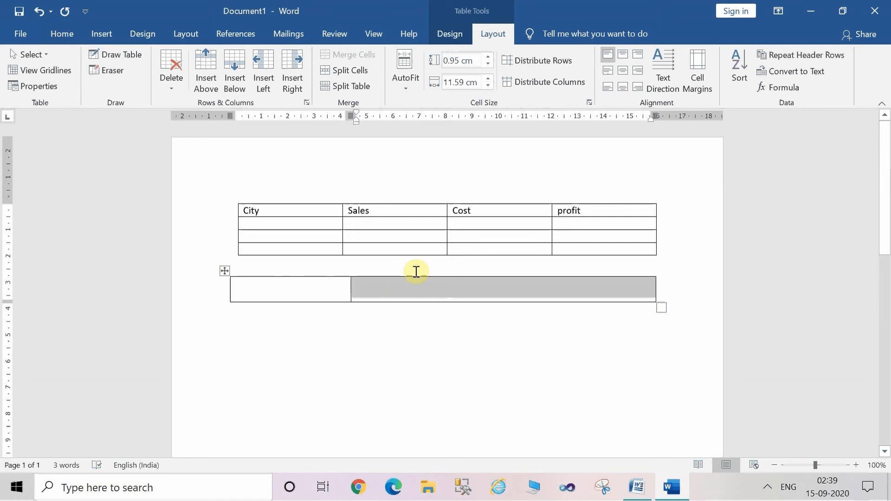
pyautogui.click(450, 283)
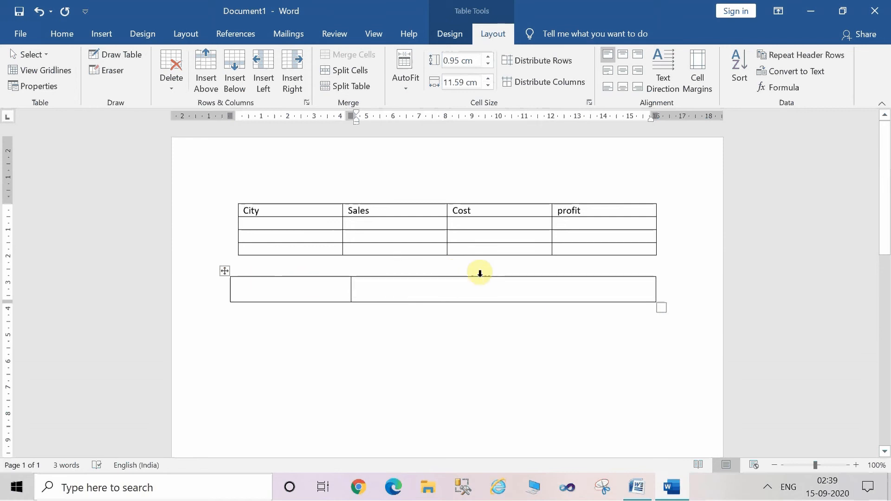
# Step: Draw two more vertical borders in the drawn table's wide cell, making columns about 3.8 cm and 4.1 cm wide
pyautogui.click(103, 37)
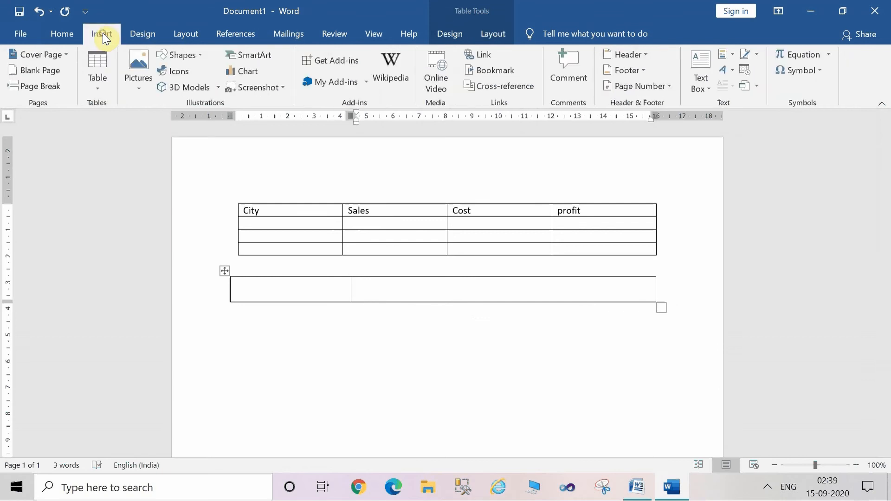
pyautogui.click(99, 92)
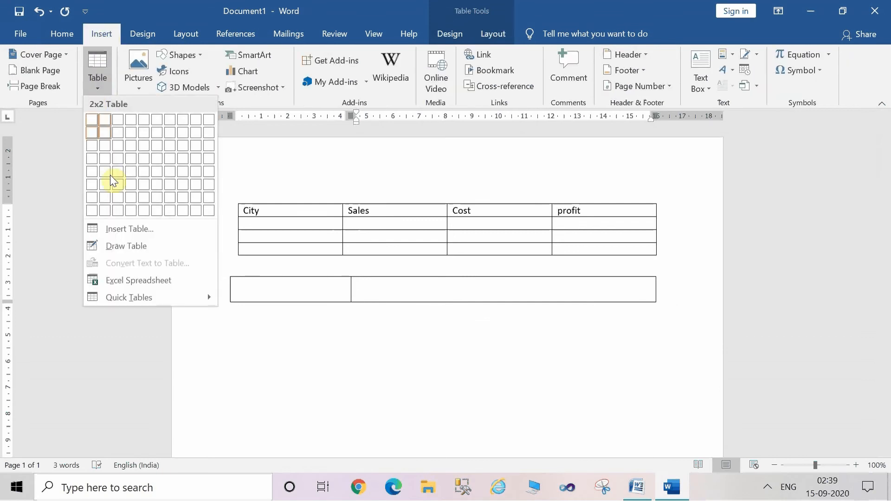
pyautogui.click(134, 245)
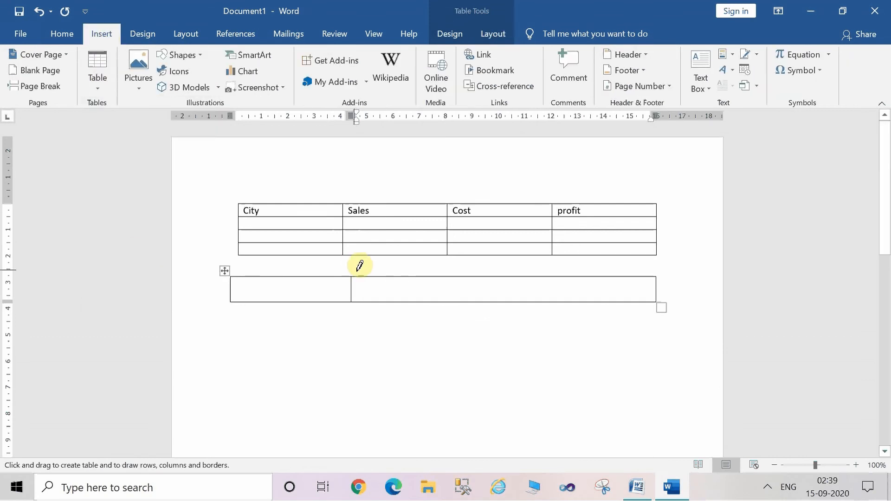
pyautogui.moveTo(455, 277); pyautogui.dragTo(457, 307)
pyautogui.moveTo(560, 277); pyautogui.dragTo(566, 300)
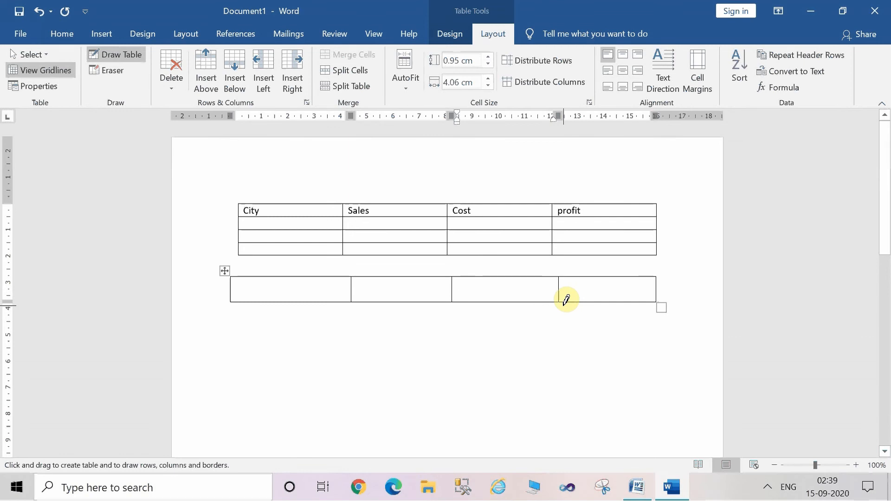
# Step: Extend the drawn table to six rows by advancing past its last cell, and leave table drawing mode
pyautogui.press('Tab')
pyautogui.press('Tab')
pyautogui.press('Tab')
pyautogui.press('Tab')
pyautogui.press('Tab')
pyautogui.press('Tab')
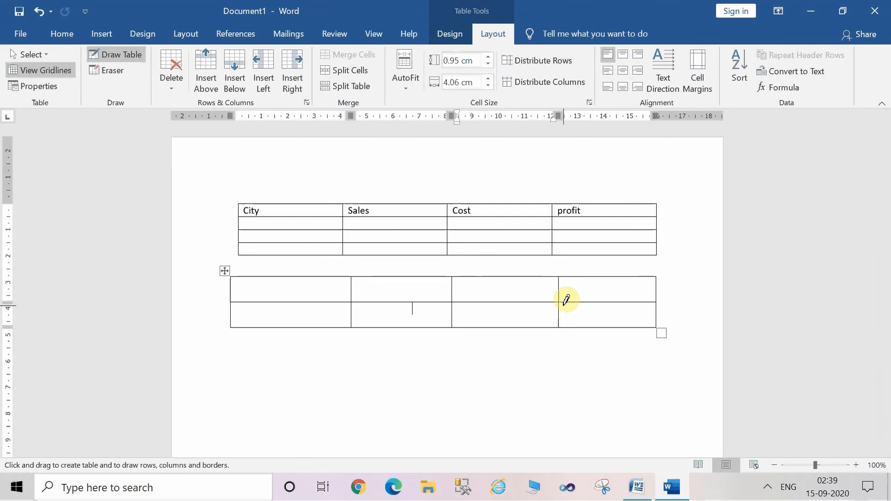
pyautogui.press('Tab')
pyautogui.press('Tab')
pyautogui.press('Tab')
pyautogui.press('Tab')
pyautogui.press('Tab')
pyautogui.press('Tab')
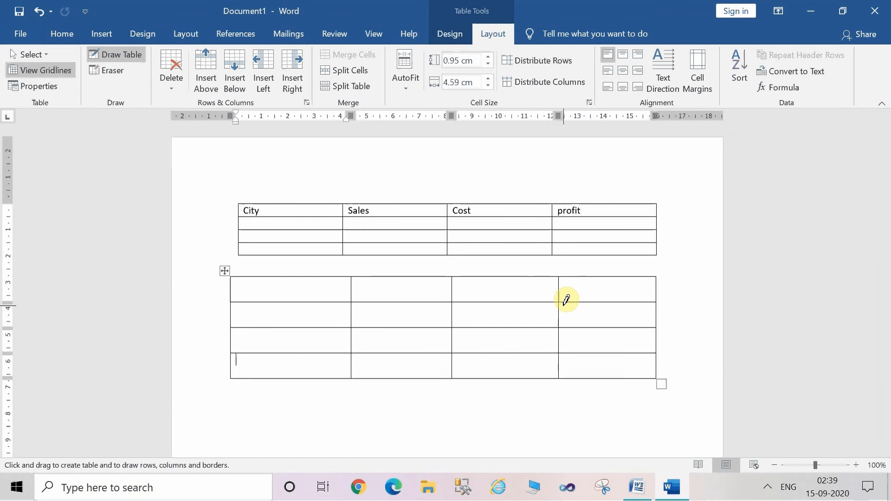
pyautogui.press('Tab')
pyautogui.press('Tab')
pyautogui.press('Tab')
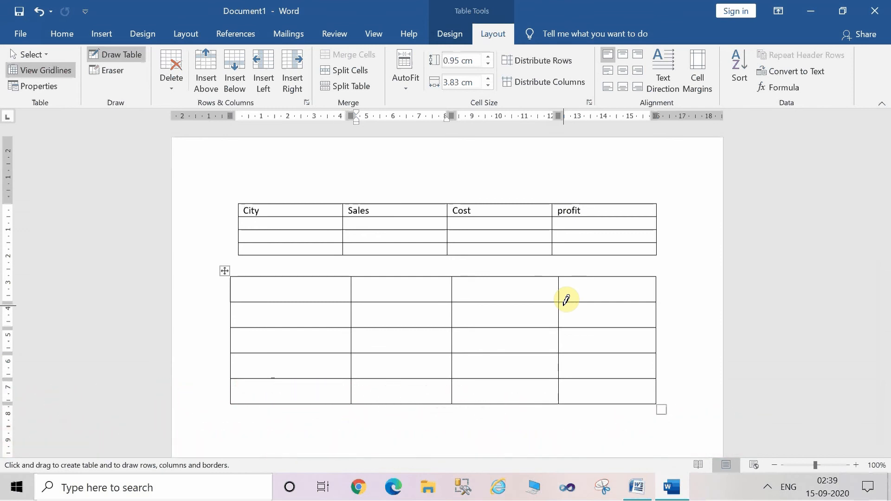
pyautogui.press('Tab')
pyautogui.press('Tab')
pyautogui.press('Tab')
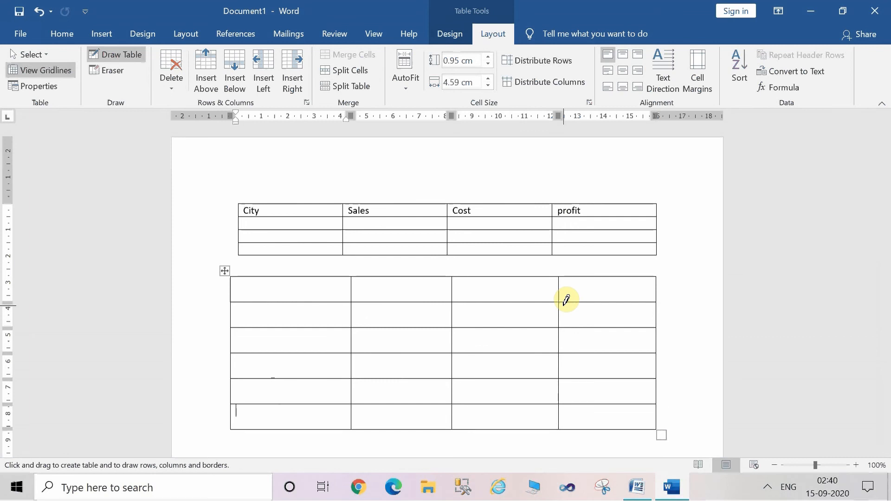
pyautogui.press('Escape')
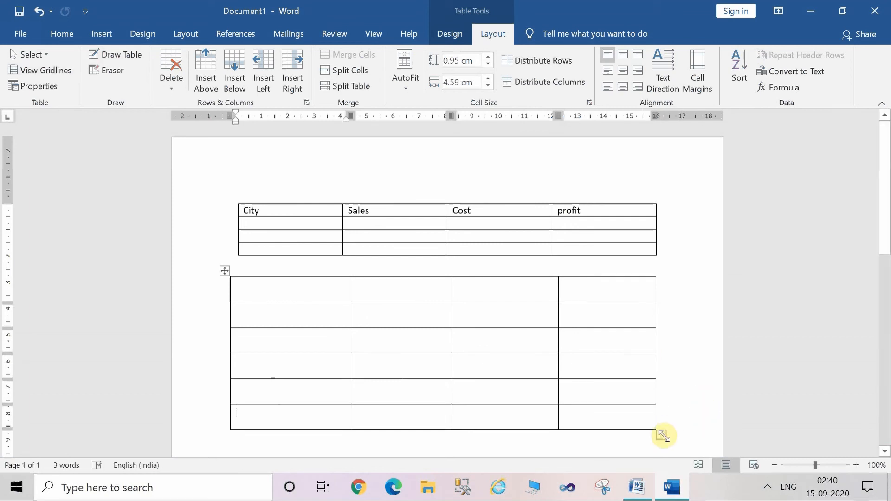
# Step: Select the whole drawn table and delete it
pyautogui.click(225, 272)
pyautogui.press('Left')
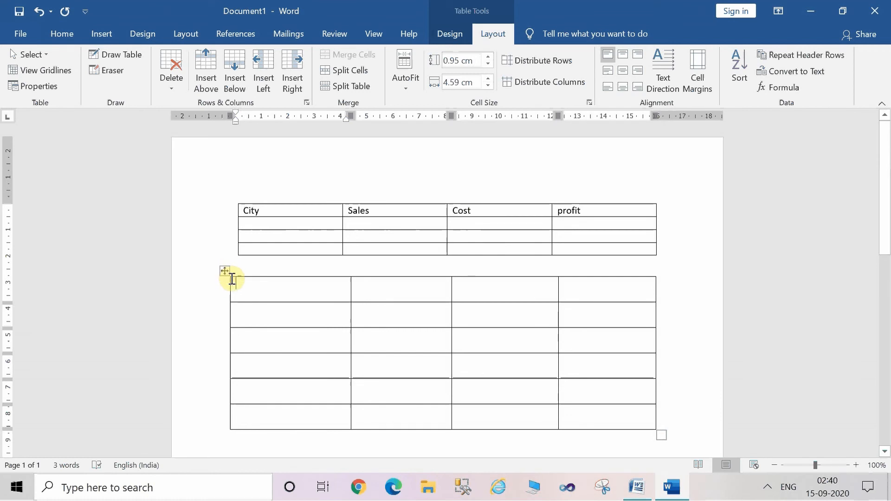
pyautogui.click(224, 272)
pyautogui.rightClick(225, 273)
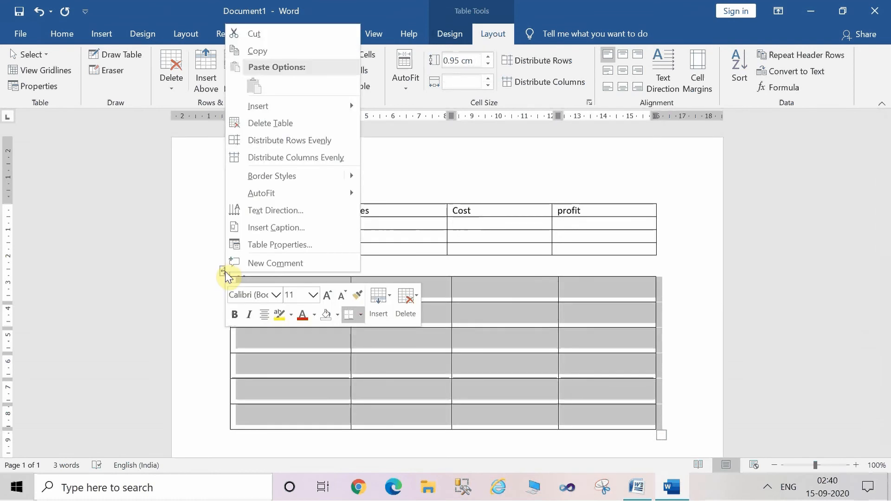
pyautogui.click(275, 125)
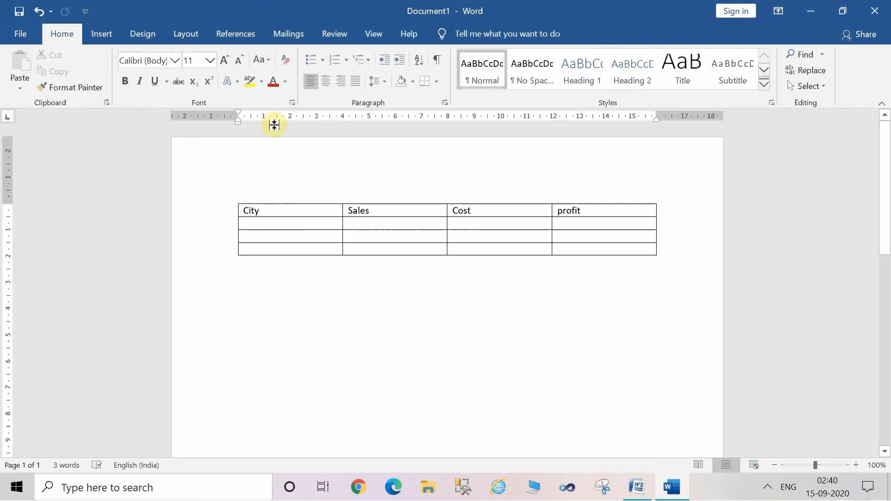
# Step: Insert a table with 4 columns and 3 rows below the first table, specifying its size in the Insert Table dialog
pyautogui.click(109, 37)
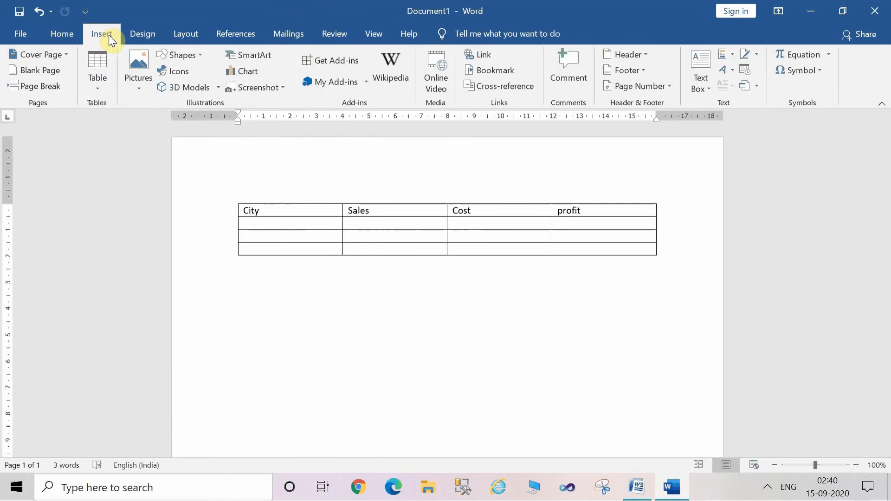
pyautogui.click(96, 89)
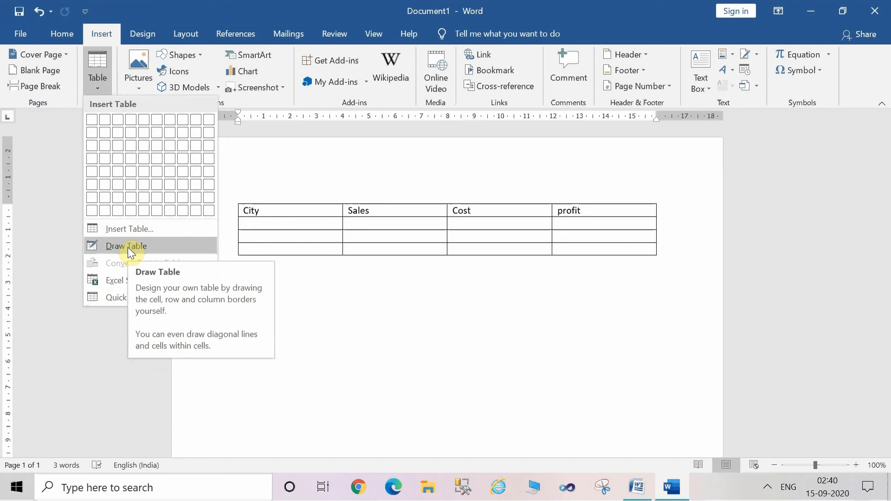
pyautogui.click(116, 232)
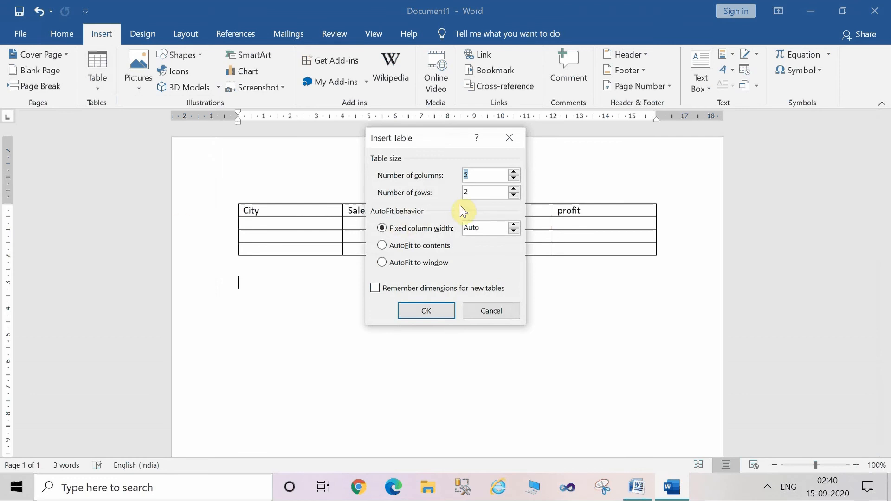
pyautogui.write('4')
pyautogui.doubleClick(471, 193)
pyautogui.write('2')
pyautogui.press('BackSpace')
pyautogui.write('3')
pyautogui.click(443, 308)
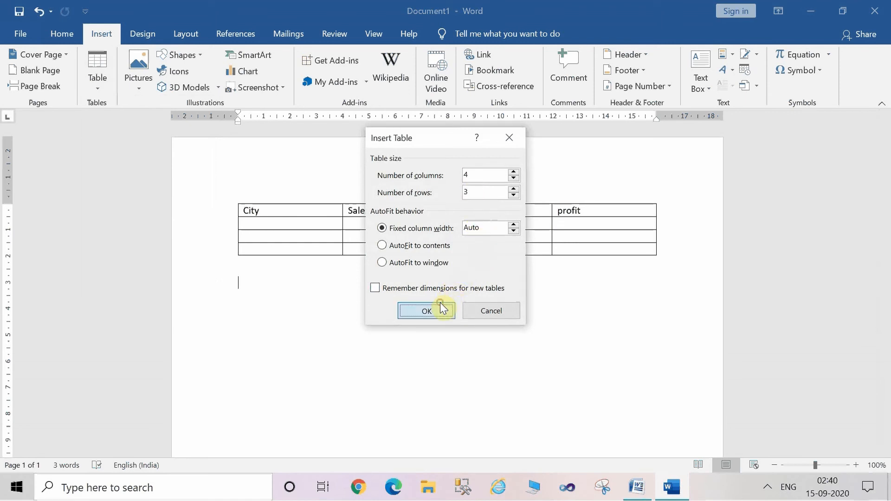
# Step: Fill the second table's first row with the headings City, Sales, Cost and profit
pyautogui.write('city')
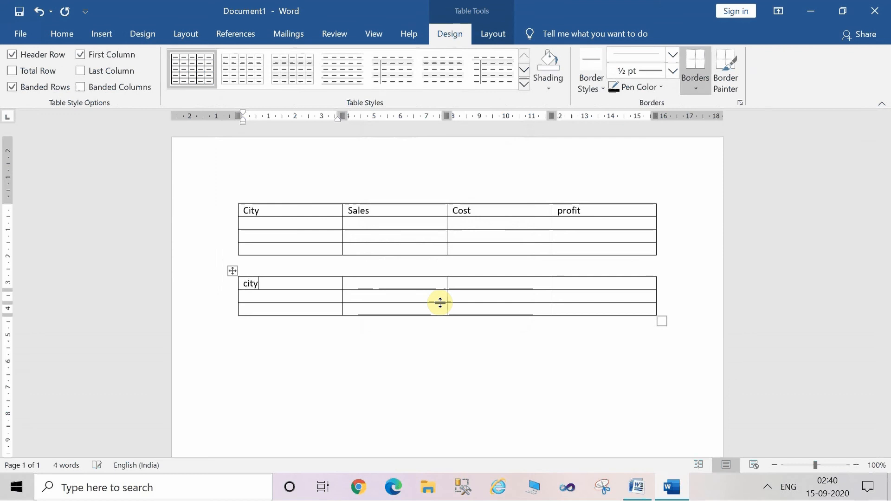
pyautogui.press('Tab')
pyautogui.write('s')
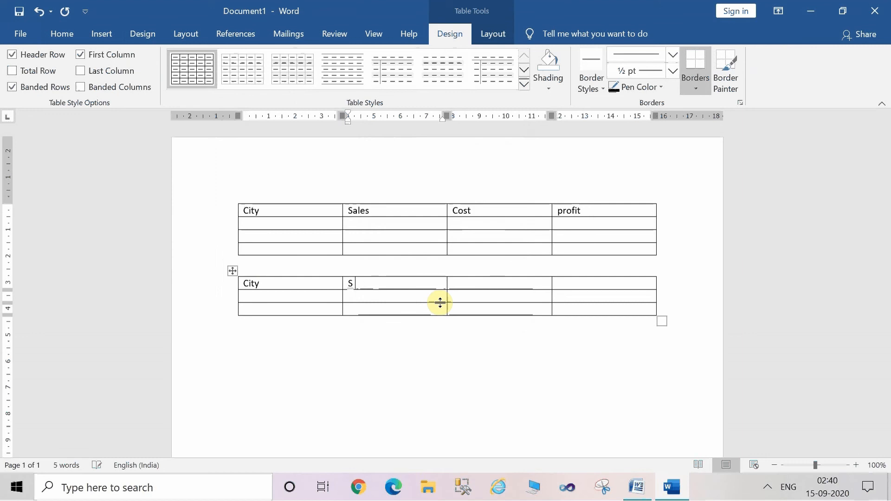
pyautogui.write(' ales')
pyautogui.press('Tab')
pyautogui.write('cost')
pyautogui.press('Tab')
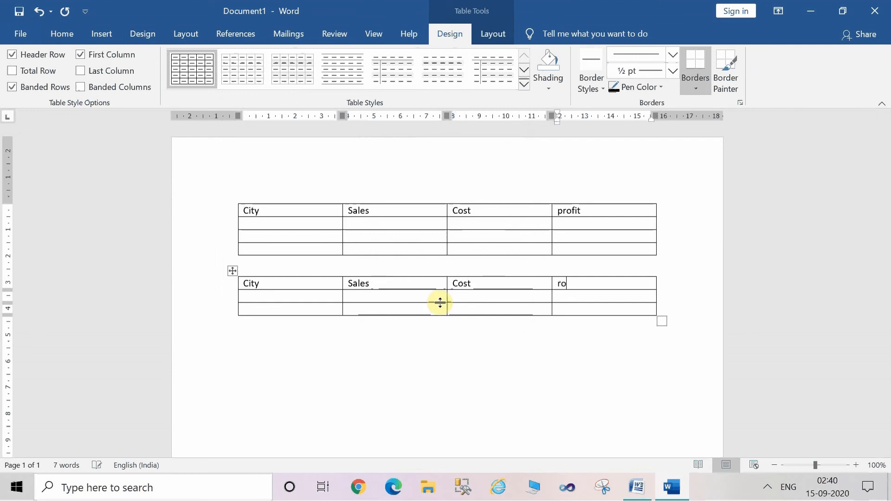
pyautogui.write('prfo')
pyautogui.press('BackSpace')
pyautogui.press('BackSpace')
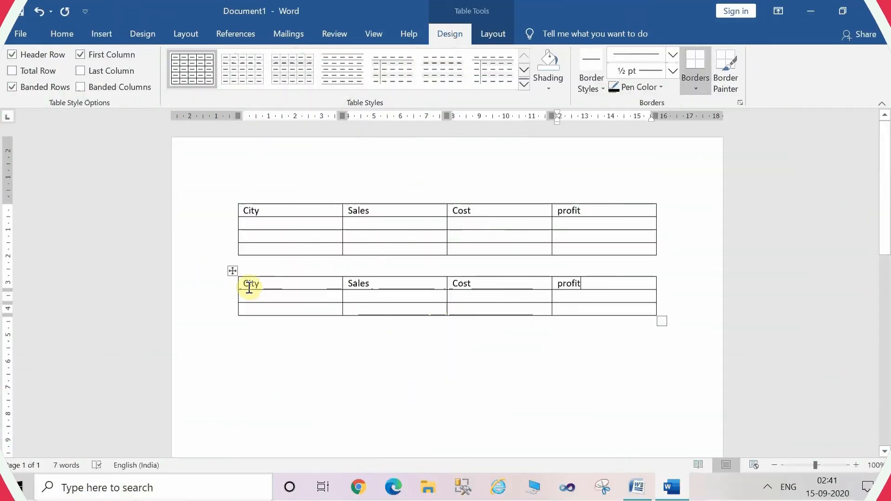
# Step: Select the second table's header row from City through profit
pyautogui.click(250, 287)
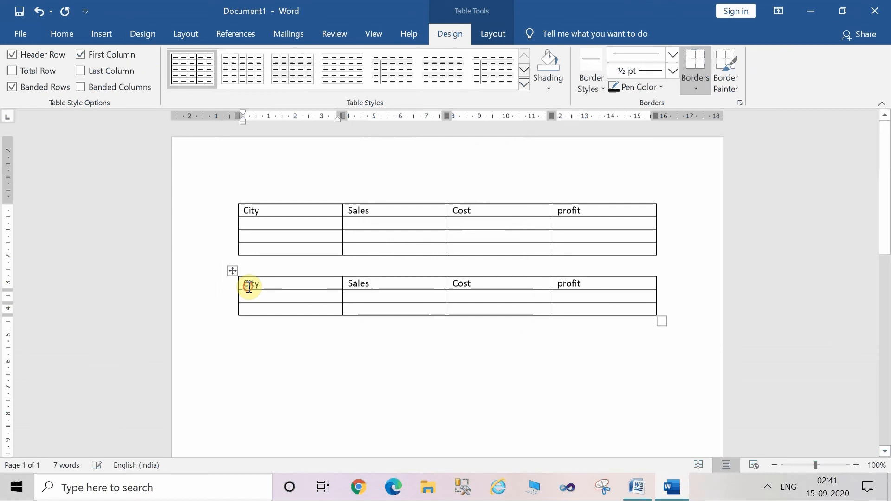
pyautogui.click(248, 287)
pyautogui.hotkey('shift', 'Right')
pyautogui.hotkey('shift', 'Right')
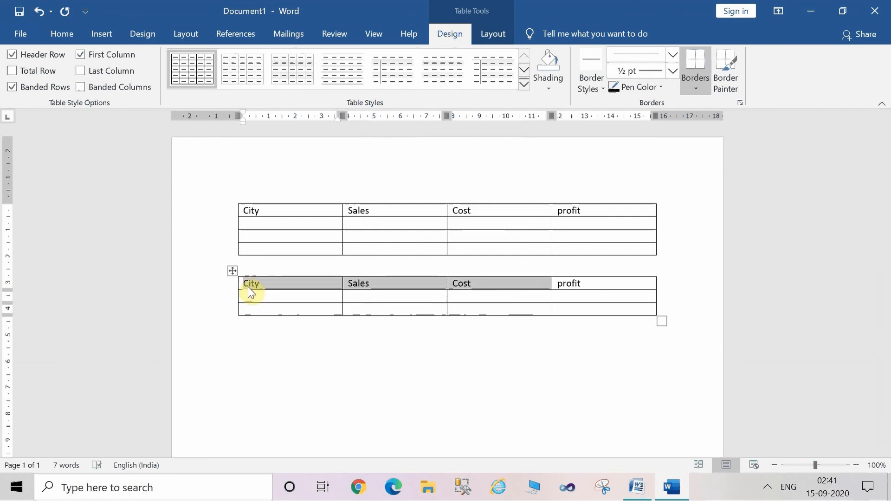
pyautogui.hotkey('shift', 'Right')
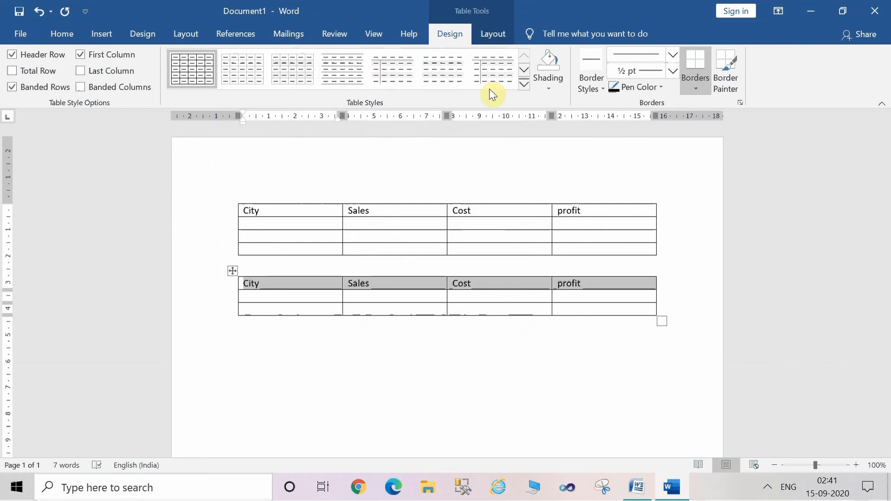
# Step: Try the orange, green and black grid styles on the second table, and settle on the blue one with a filled first column
pyautogui.click(525, 88)
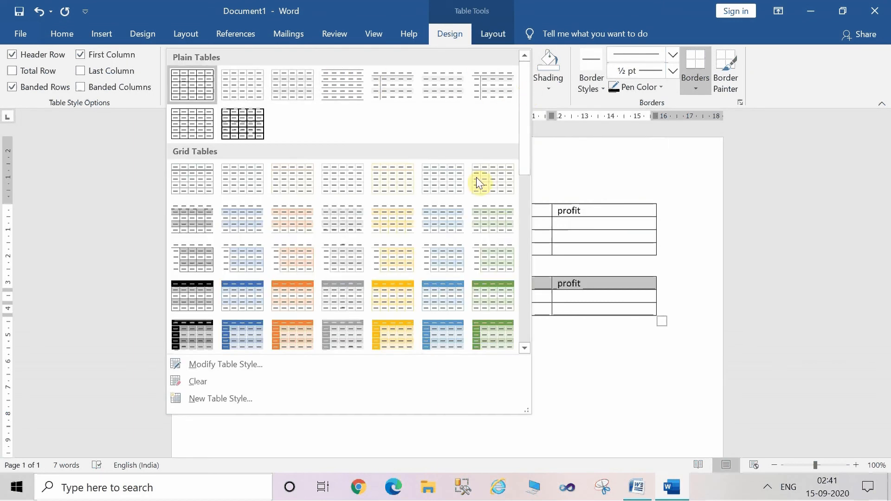
pyautogui.click(301, 297)
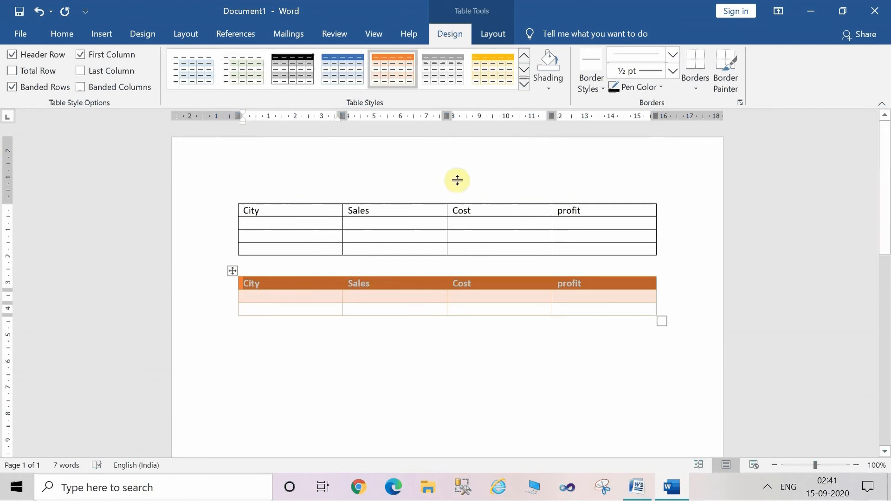
pyautogui.click(524, 85)
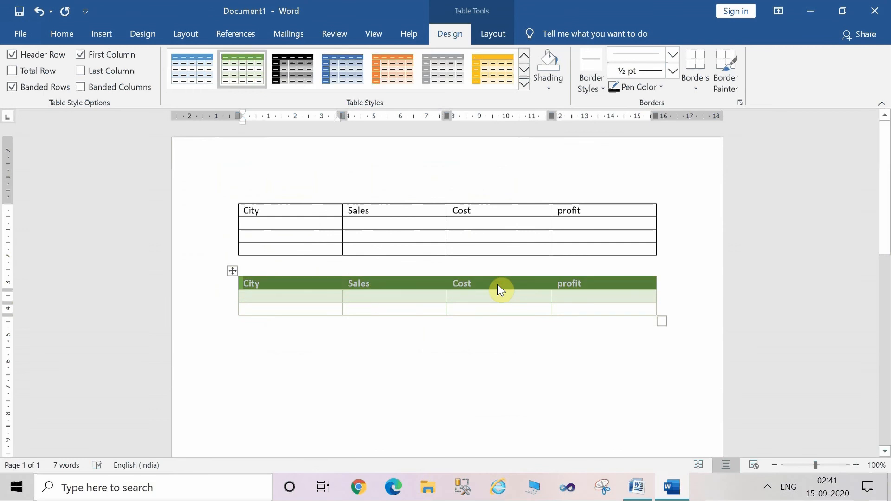
pyautogui.click(309, 68)
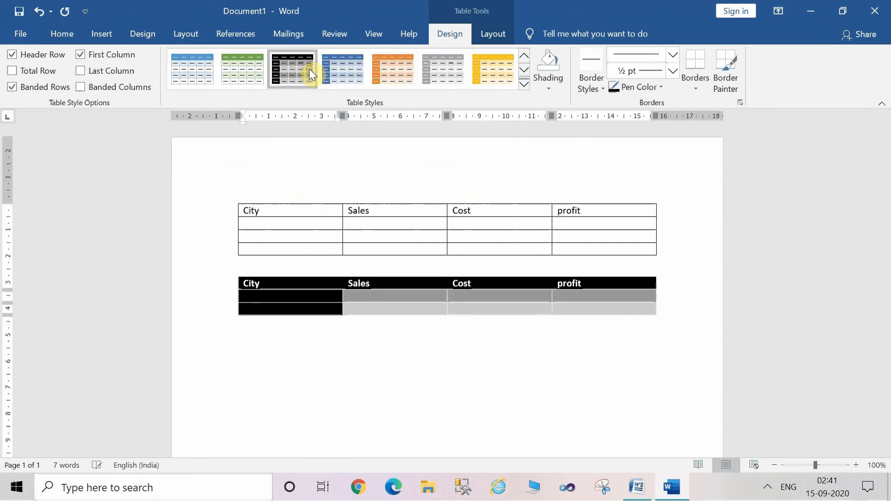
pyautogui.click(338, 69)
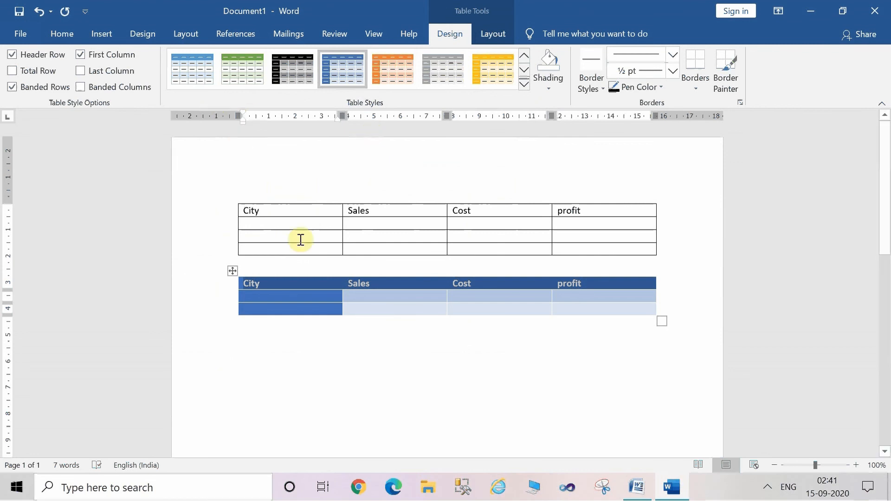
# Step: Turn banded rows off and back on for the blue table
pyautogui.click(370, 297)
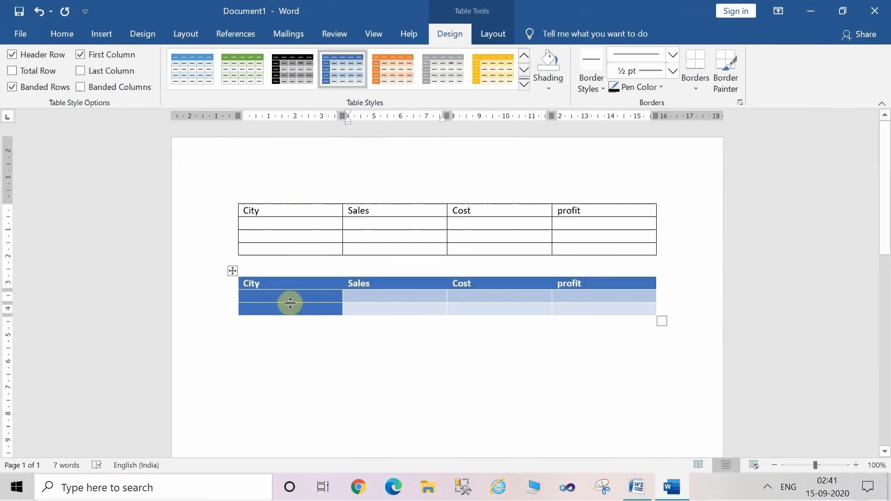
pyautogui.click(9, 90)
pyautogui.click(10, 91)
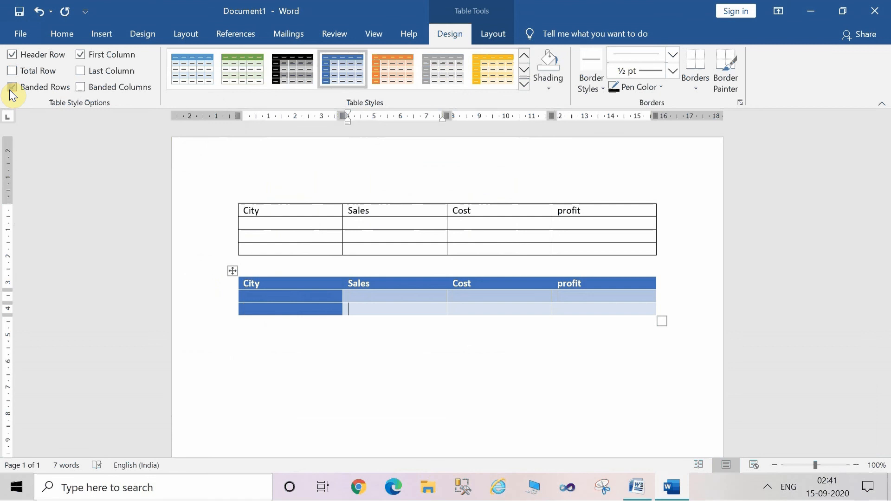
# Step: Extend the blue table to ten rows by advancing past its last cell, and turn off its banded rows
pyautogui.press('Tab')
pyautogui.press('Tab')
pyautogui.press('Tab')
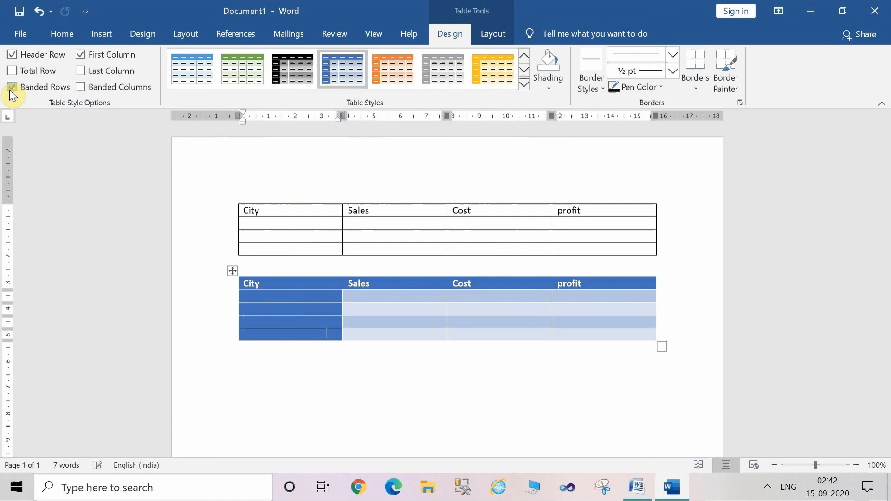
pyautogui.press('Tab')
pyautogui.press('Tab')
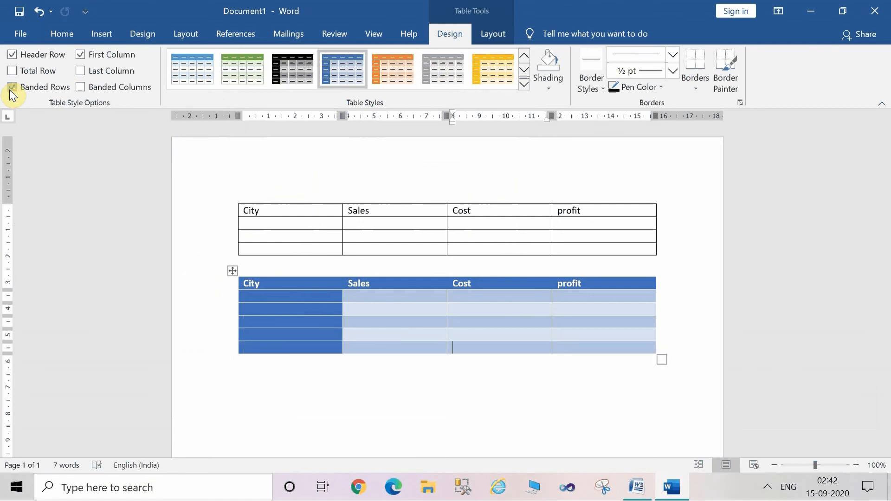
pyautogui.press('Tab')
pyautogui.press('Tab')
pyautogui.press('Tab')
pyautogui.press('Tab')
pyautogui.press('Tab')
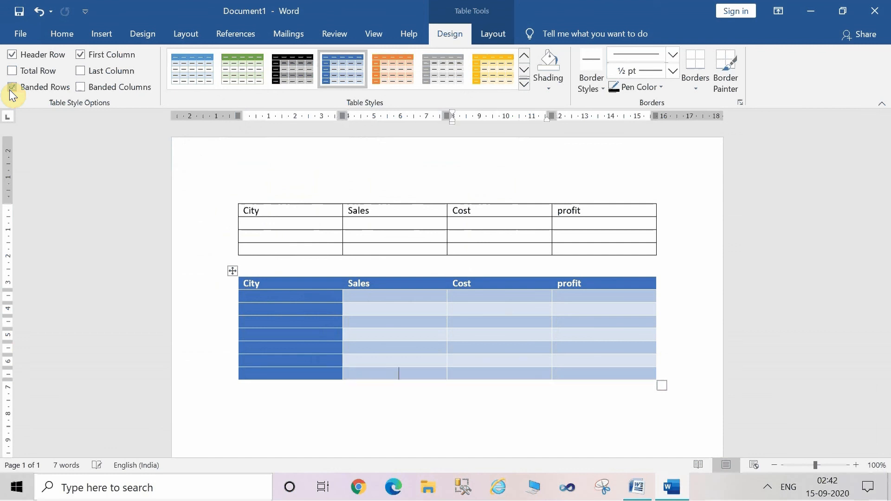
pyautogui.press('Tab')
pyautogui.press('Tab')
pyautogui.press('Tab')
pyautogui.press('Tab')
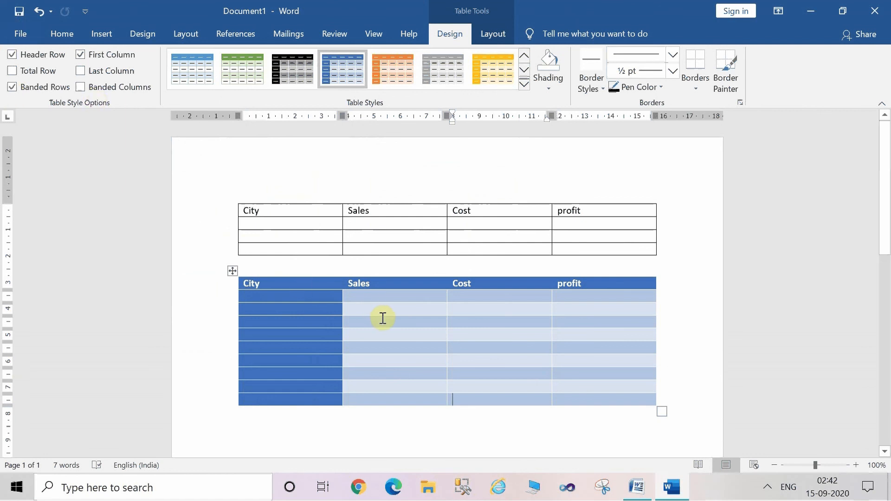
pyautogui.click(13, 91)
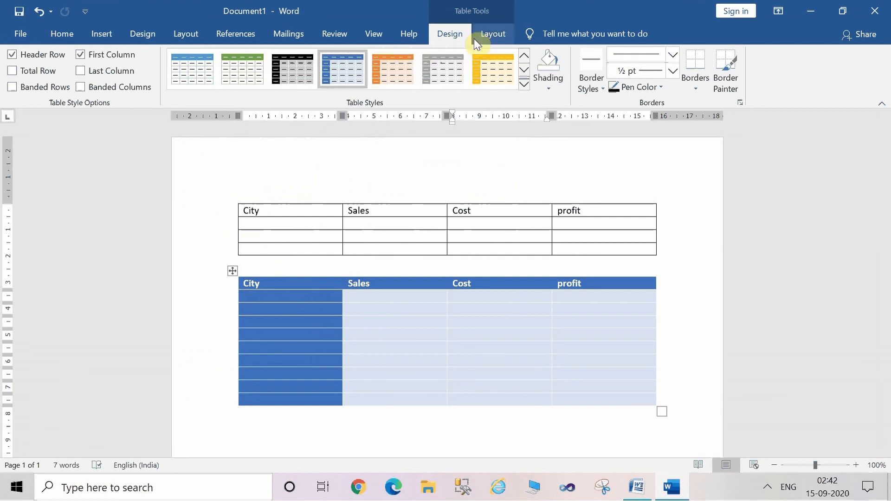
# Step: Split the blue table's first cell below the Sales heading into 2 columns and 1 row
pyautogui.click(500, 36)
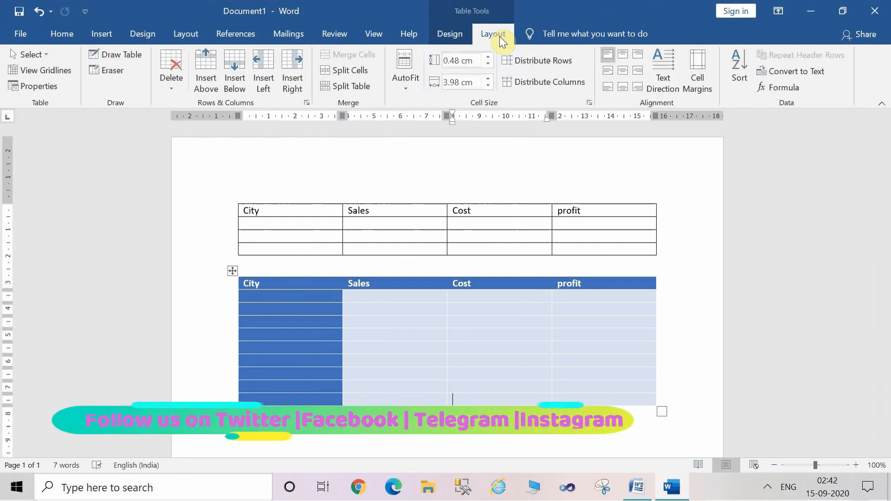
pyautogui.click(397, 326)
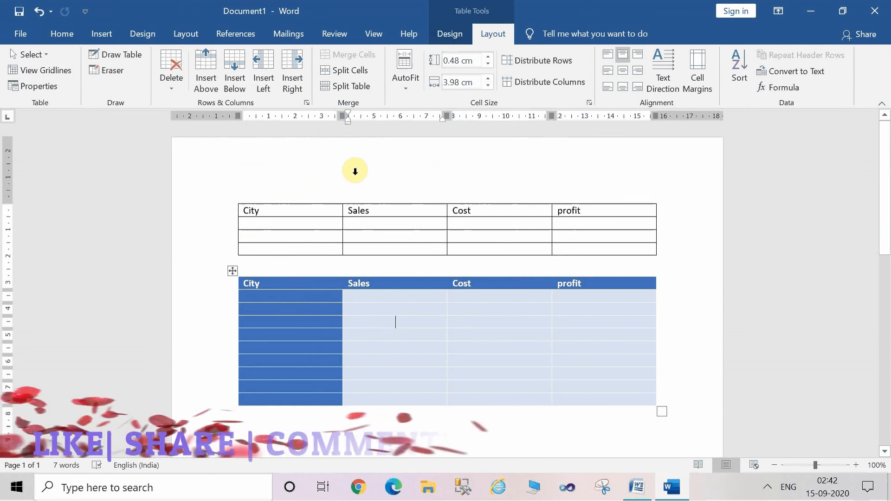
pyautogui.click(381, 304)
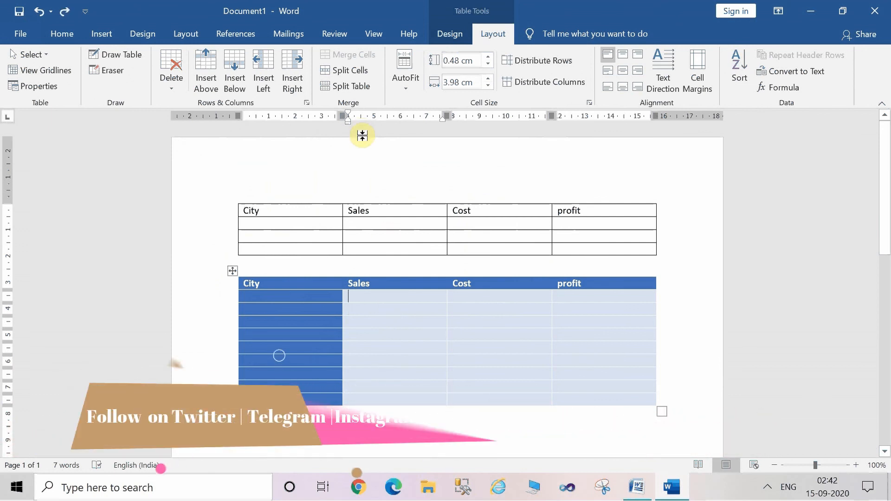
pyautogui.click(336, 72)
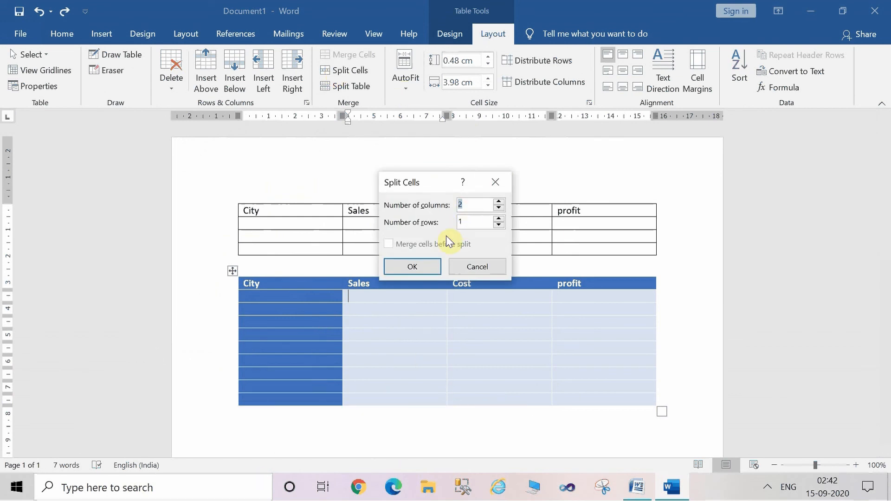
pyautogui.click(412, 267)
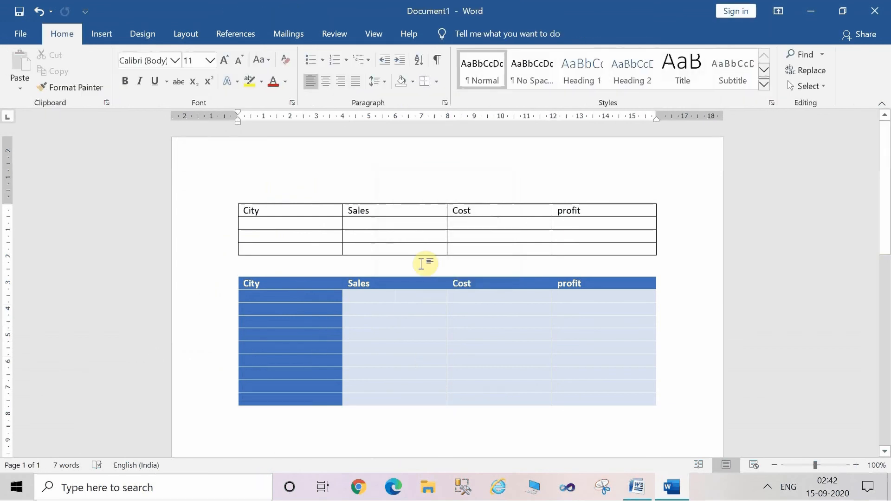
pyautogui.click(387, 300)
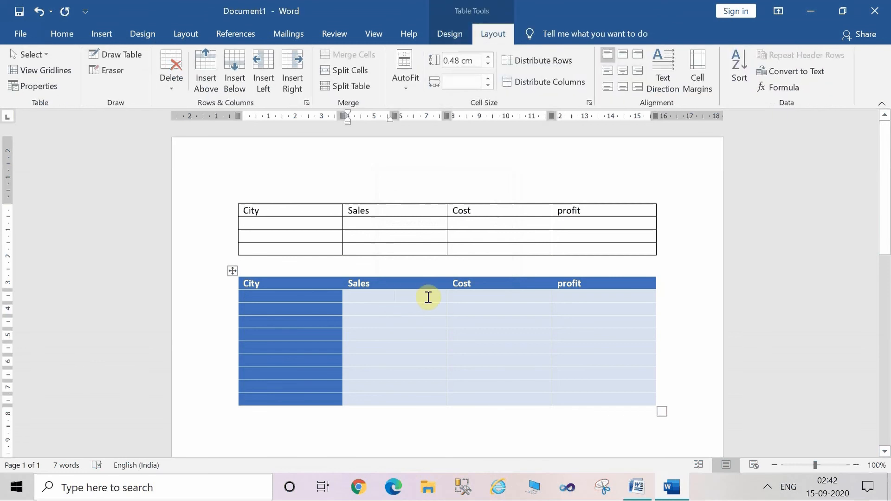